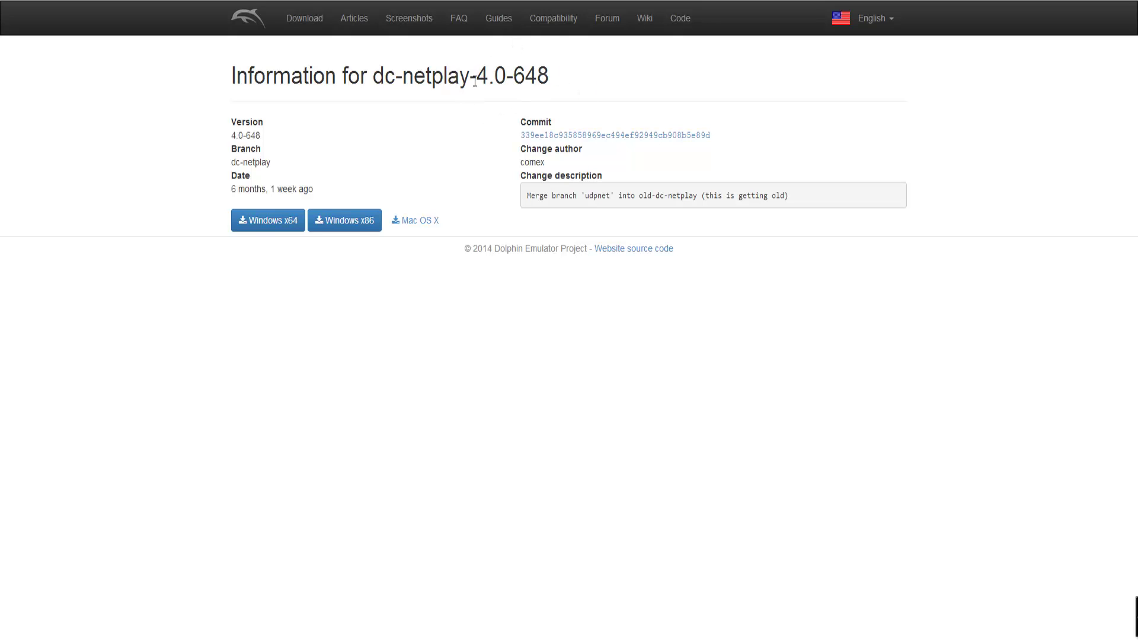
{"action": "left_click_drag", "start_coordinate": [474, 81], "coordinate": [542, 77]}
{"action": "left_click", "coordinate": [601, 74]}
{"action": "left_click_drag", "start_coordinate": [787, 200], "coordinate": [709, 198]}
{"action": "left_click", "coordinate": [700, 201]}
Step: Open the GameCube - Wii folder in the Games library of the file explorer
{"action": "key", "text": "super"}
{"action": "left_click", "coordinate": [189, 491]}
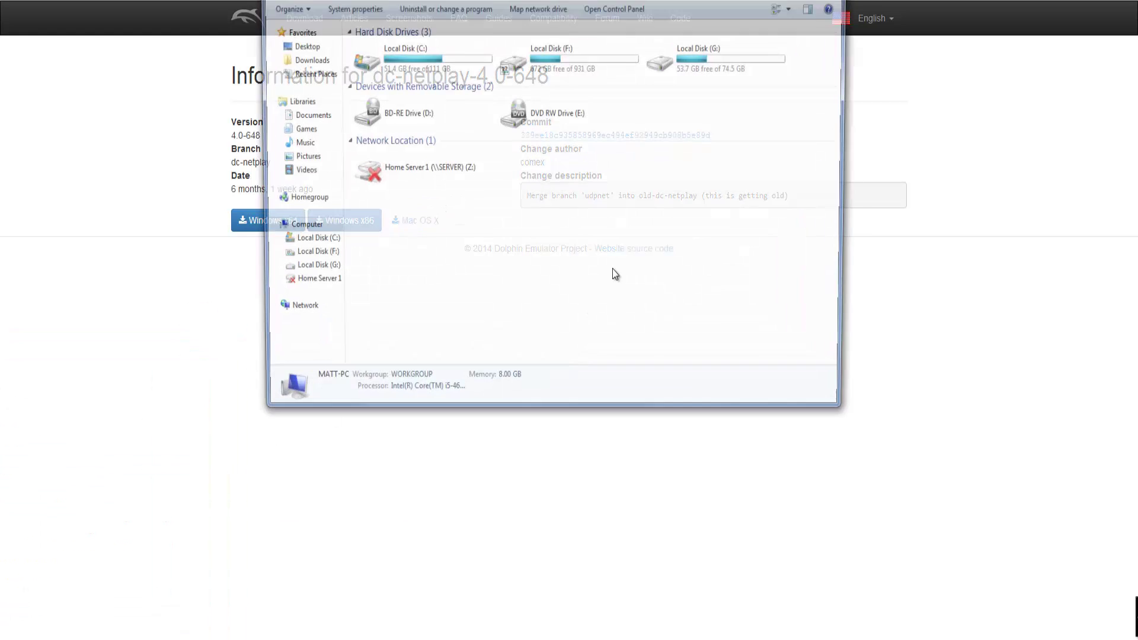
{"action": "left_click", "coordinate": [301, 130]}
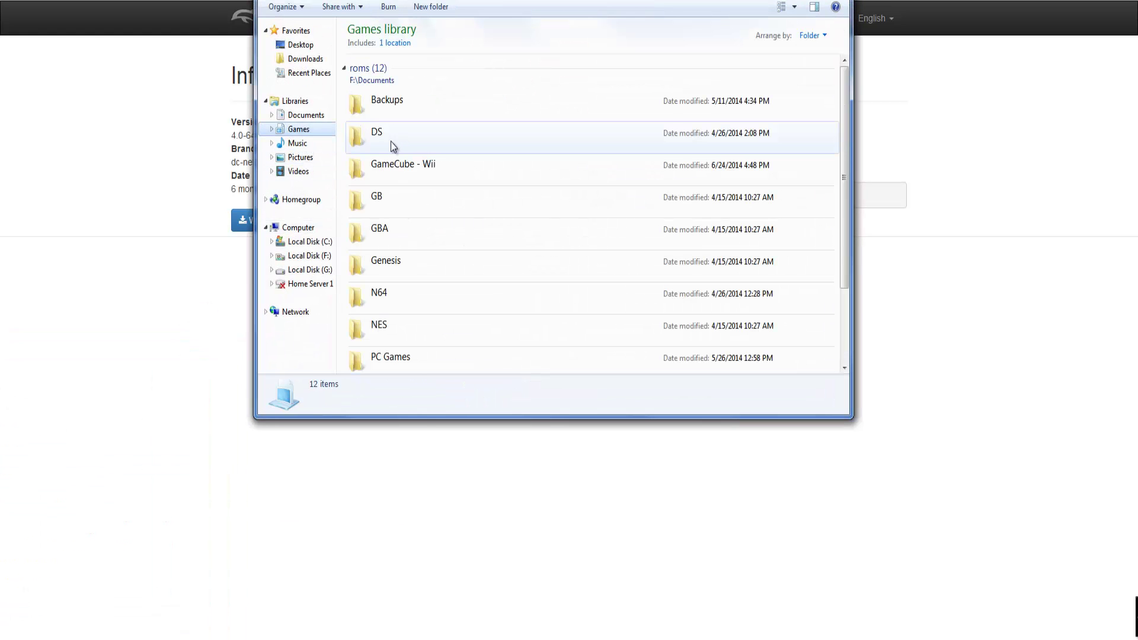
{"action": "double_click", "coordinate": [387, 179]}
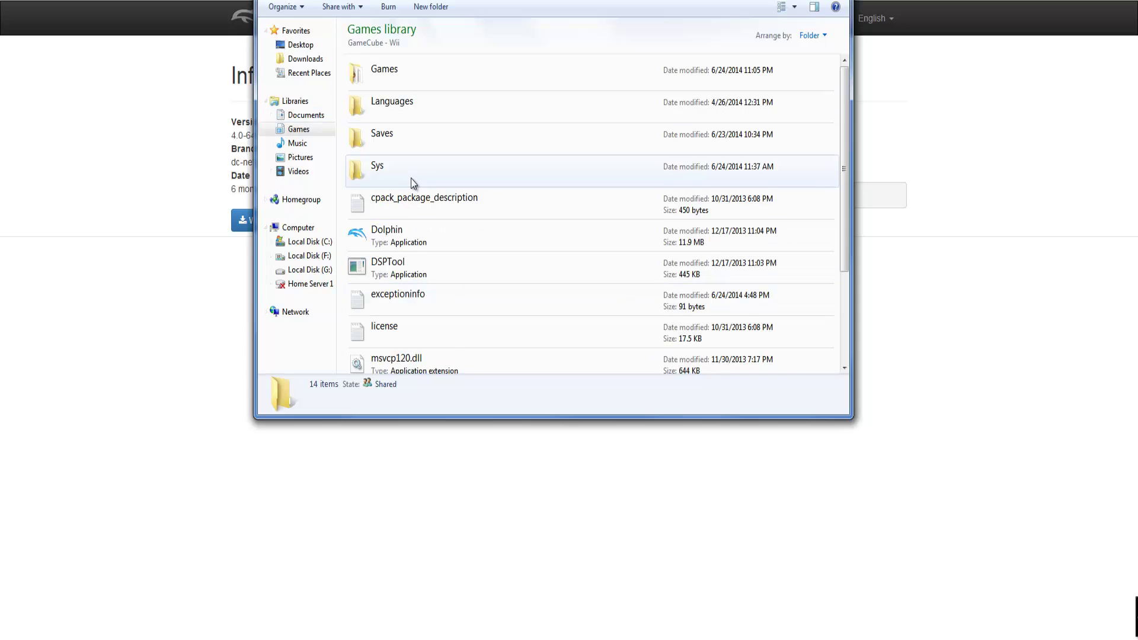
{"action": "scroll", "coordinate": [412, 179], "scroll_direction": "down", "scroll_amount": 3}
{"action": "scroll", "coordinate": [413, 191], "scroll_direction": "up", "scroll_amount": 3}
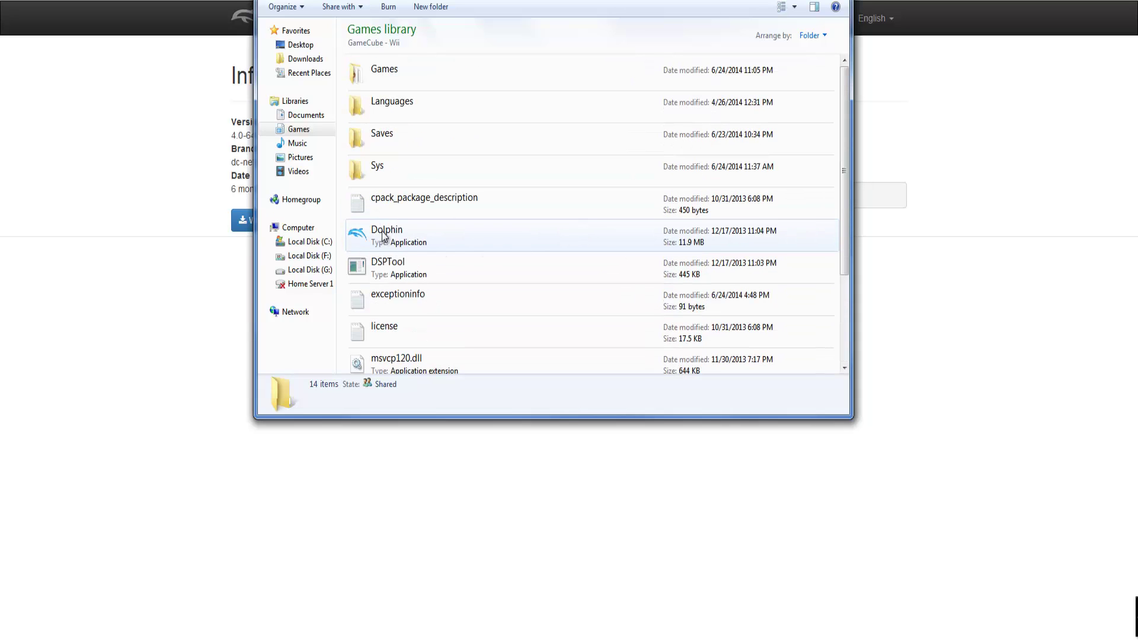
Step: Check the game files in the Games subfolder and launch Dolphin from the GameCube - Wii folder
{"action": "double_click", "coordinate": [398, 80]}
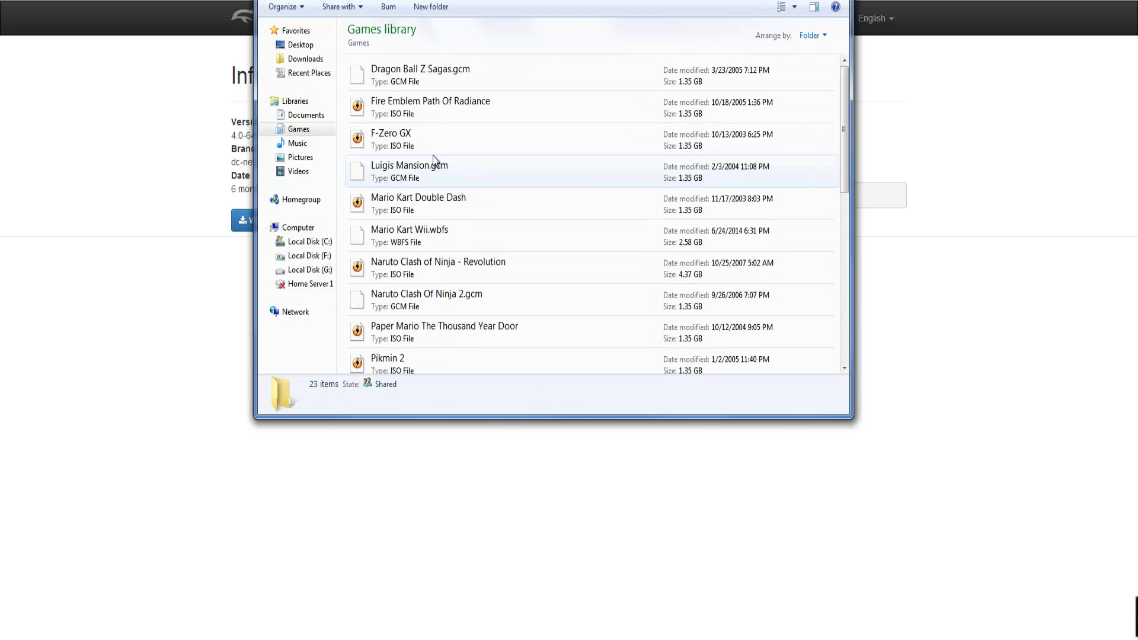
{"action": "key", "text": "BackSpace"}
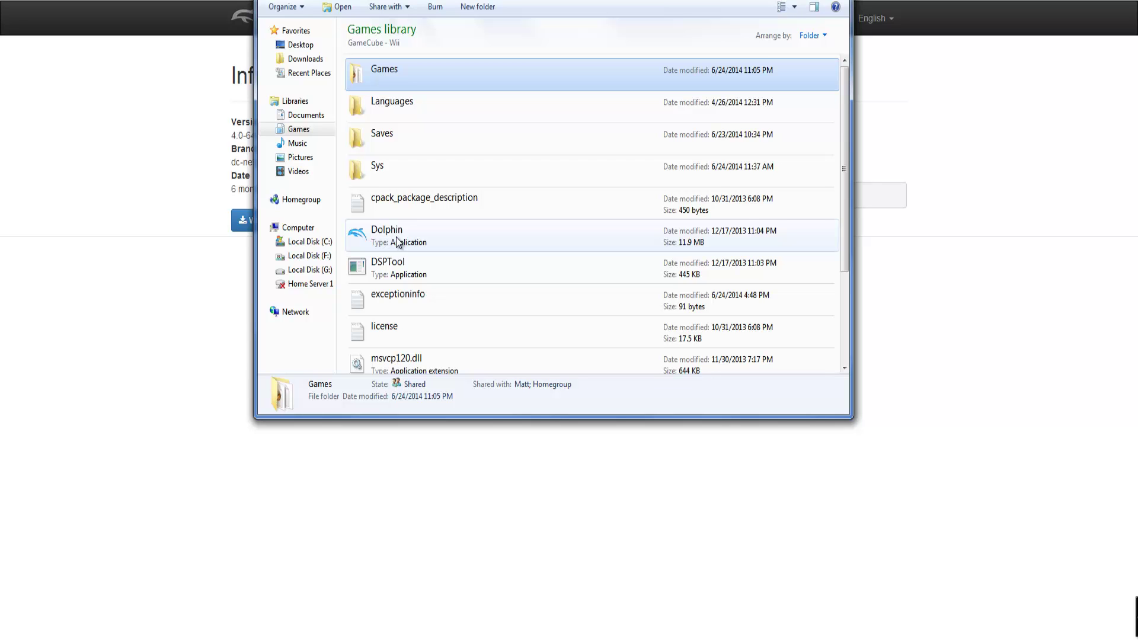
{"action": "double_click", "coordinate": [398, 241]}
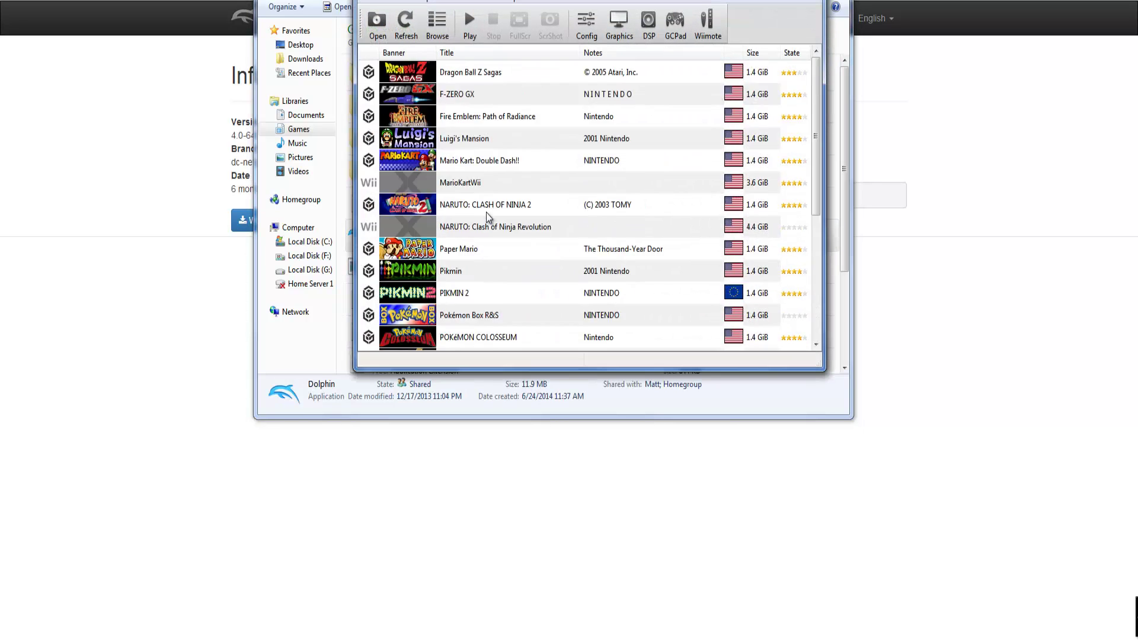
Step: Look through the full list of GameCube and Wii games in Dolphin
{"action": "scroll", "coordinate": [487, 211], "scroll_direction": "down", "scroll_amount": 4}
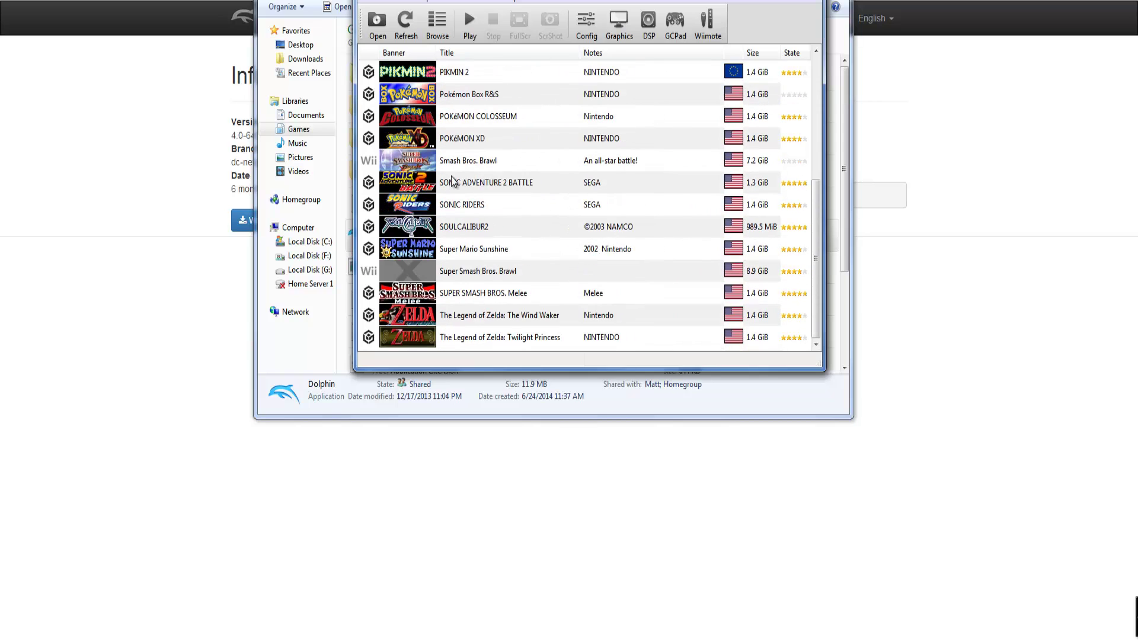
{"action": "scroll", "coordinate": [455, 181], "scroll_direction": "up", "scroll_amount": 4}
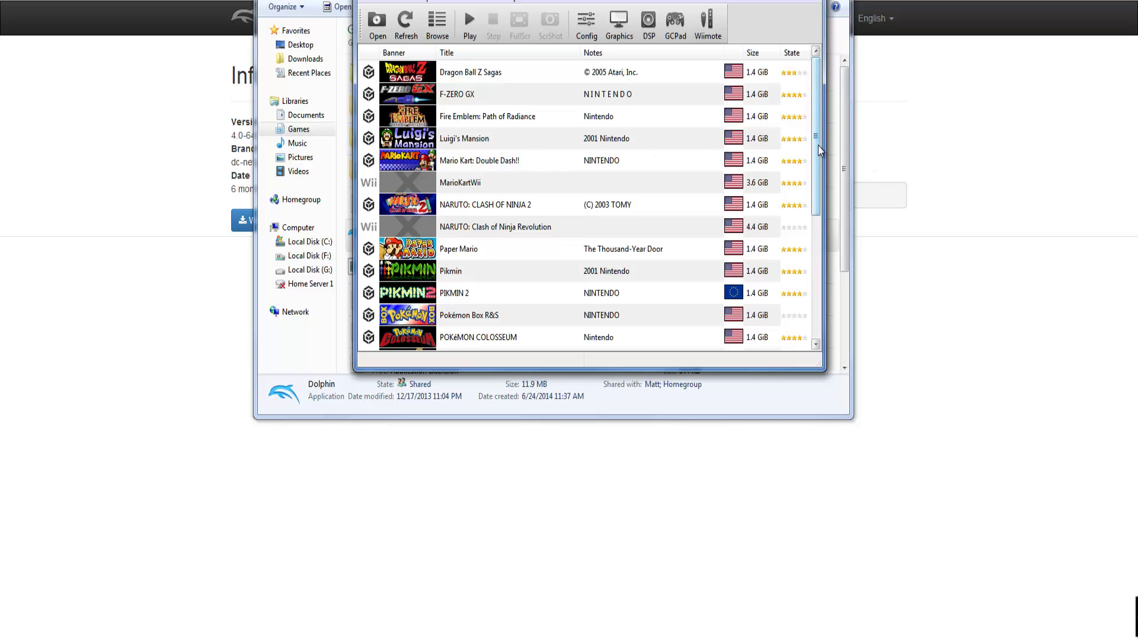
{"action": "mouse_move", "coordinate": [818, 145]}
{"action": "left_mouse_down"}
{"action": "mouse_move", "coordinate": [817, 294]}
{"action": "mouse_move", "coordinate": [821, 130]}
{"action": "left_mouse_up"}
{"action": "scroll", "coordinate": [512, 121], "scroll_direction": "down", "scroll_amount": 3}
{"action": "scroll", "coordinate": [512, 123], "scroll_direction": "up", "scroll_amount": 3}
{"action": "scroll", "coordinate": [512, 122], "scroll_direction": "up", "scroll_amount": 1}
{"action": "scroll", "coordinate": [495, 211], "scroll_direction": "down", "scroll_amount": 2}
{"action": "scroll", "coordinate": [494, 211], "scroll_direction": "up", "scroll_amount": 2}
{"action": "scroll", "coordinate": [471, 276], "scroll_direction": "down", "scroll_amount": 4}
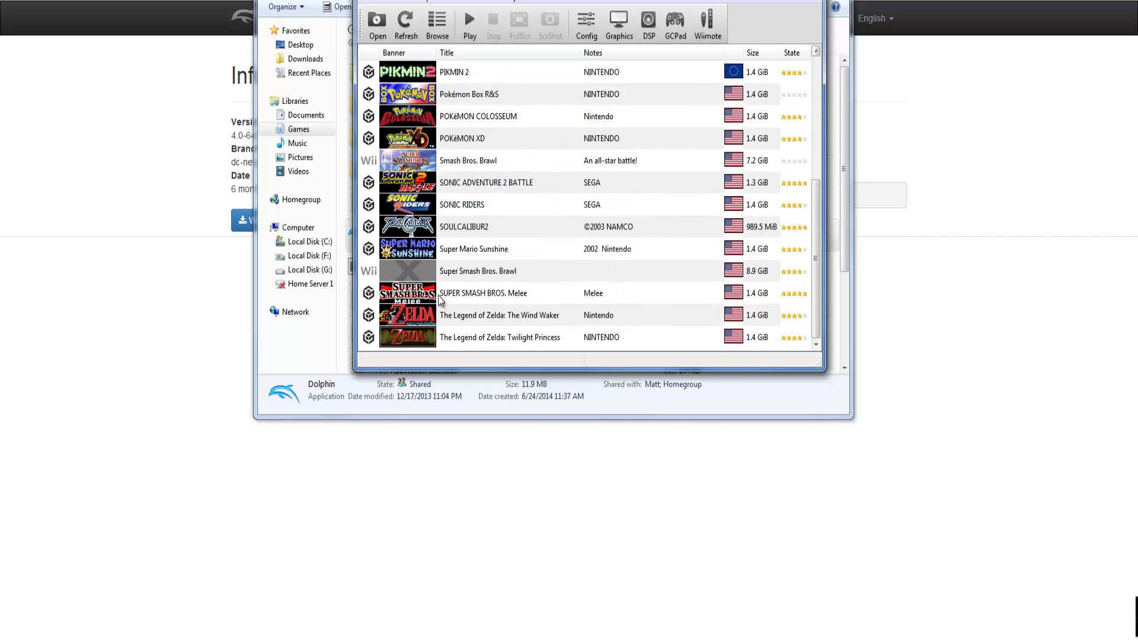
Step: Host a netplay game of Smash Bros. Brawl from the game list
{"action": "left_click", "coordinate": [453, 166]}
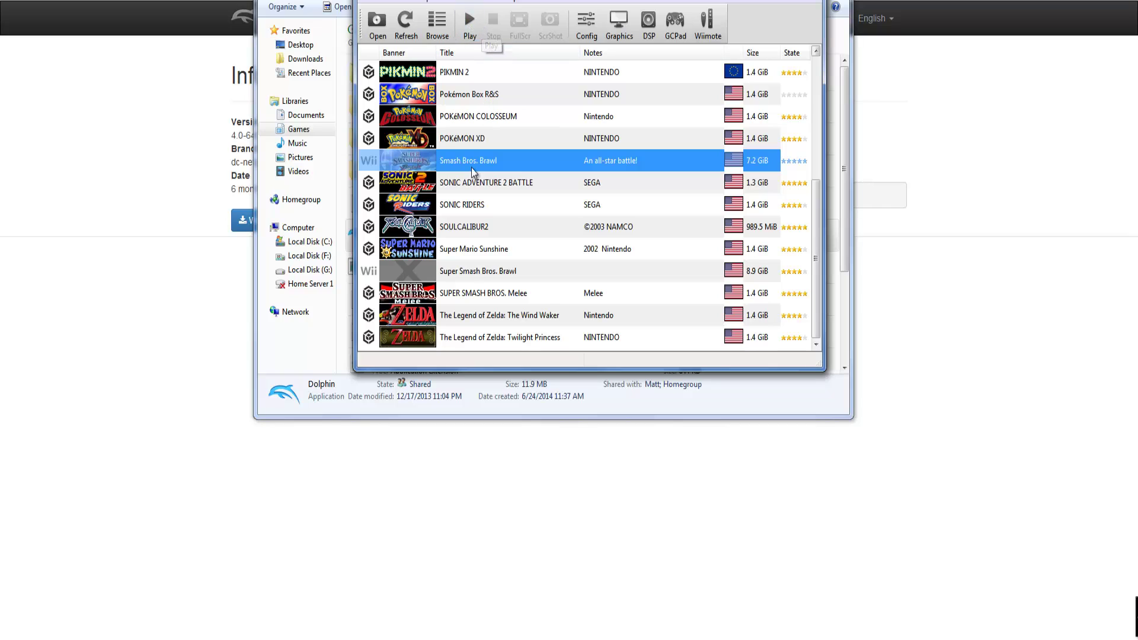
{"action": "right_click", "coordinate": [472, 155]}
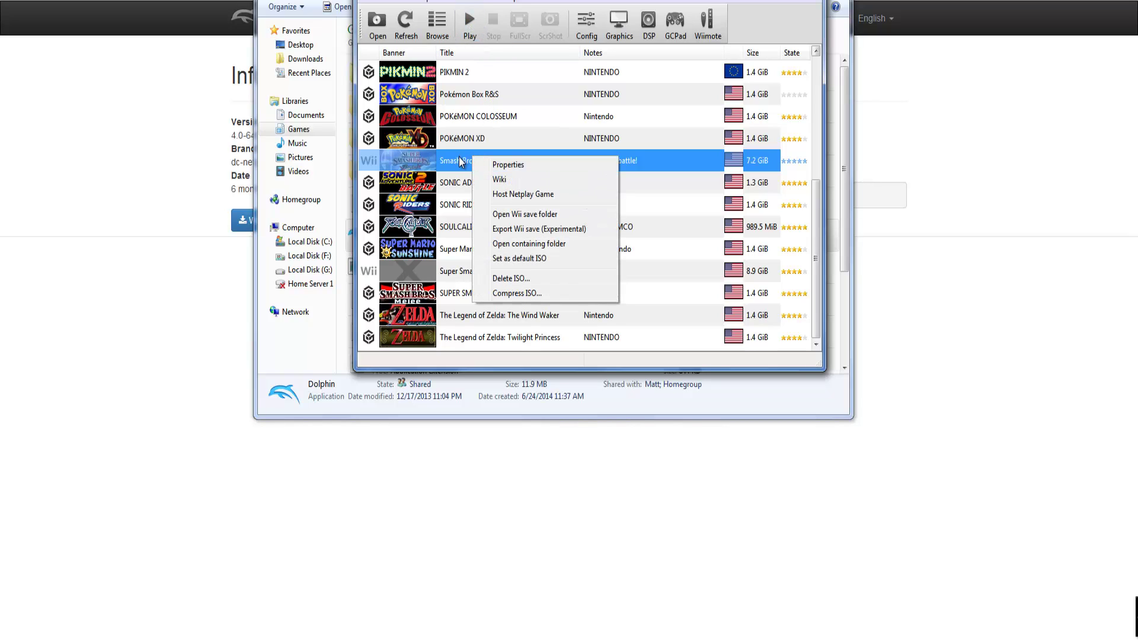
{"action": "right_click", "coordinate": [454, 164]}
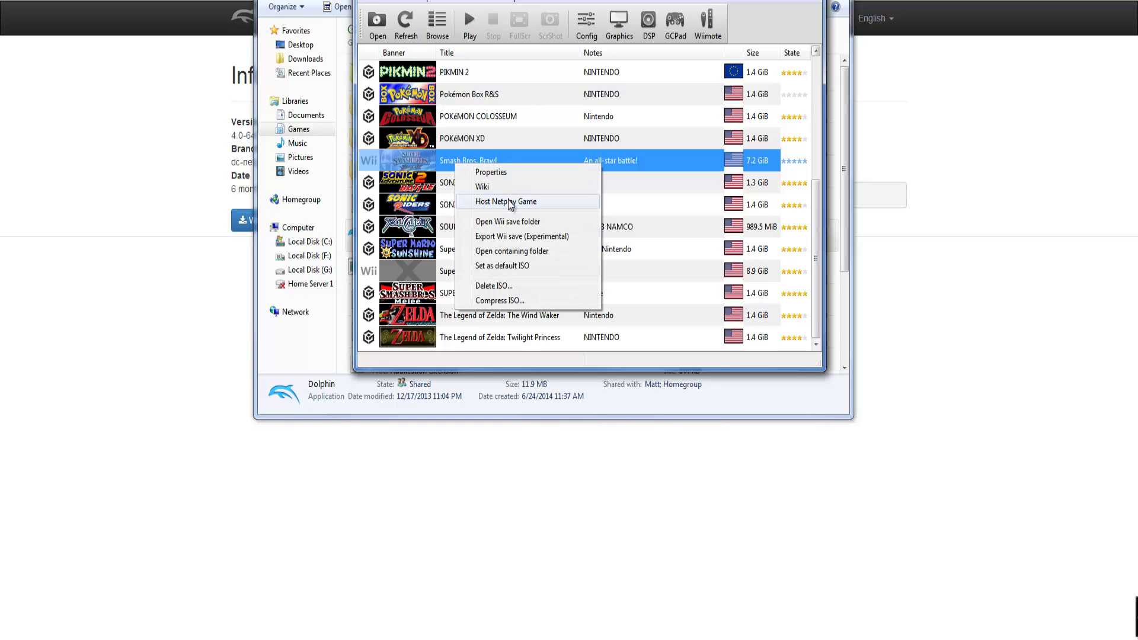
{"action": "left_click", "coordinate": [509, 202]}
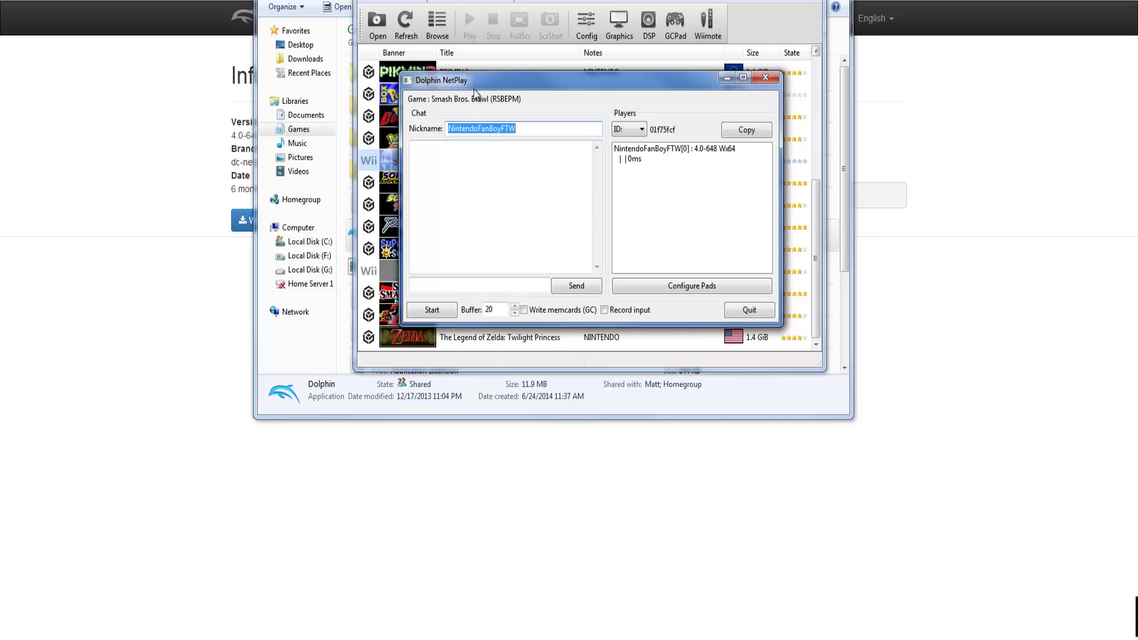
Step: Inspect the nickname and host ID in the netplay lobby, and close the lobby
{"action": "left_click_drag", "start_coordinate": [474, 84], "coordinate": [656, 114]}
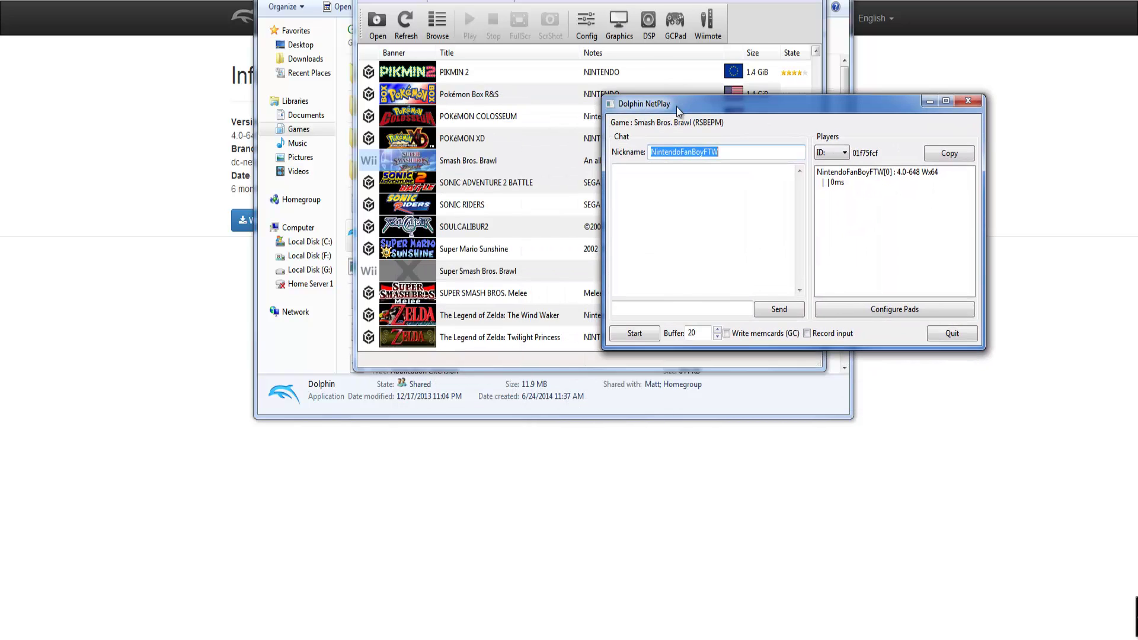
{"action": "left_click", "coordinate": [722, 152]}
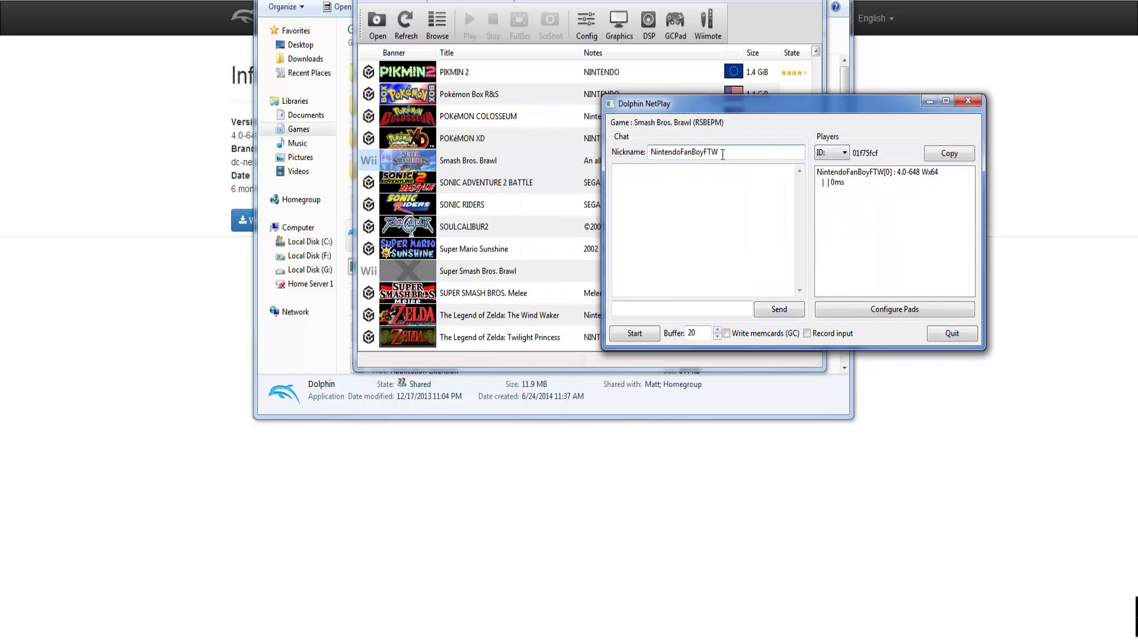
{"action": "left_click_drag", "start_coordinate": [697, 105], "coordinate": [466, 176]}
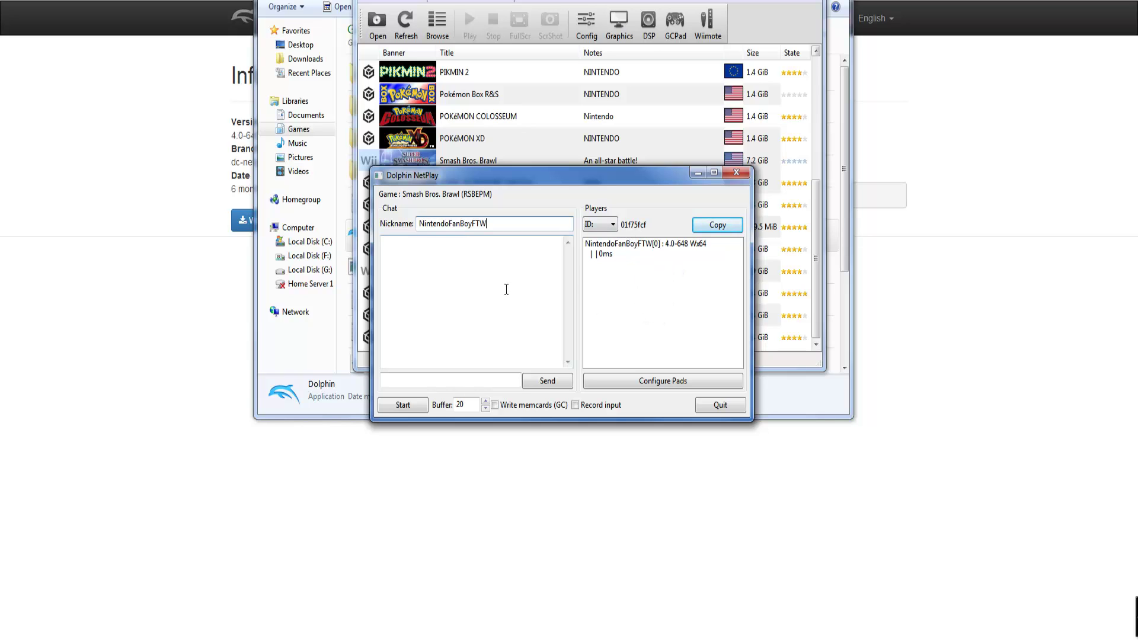
{"action": "left_click", "coordinate": [737, 174]}
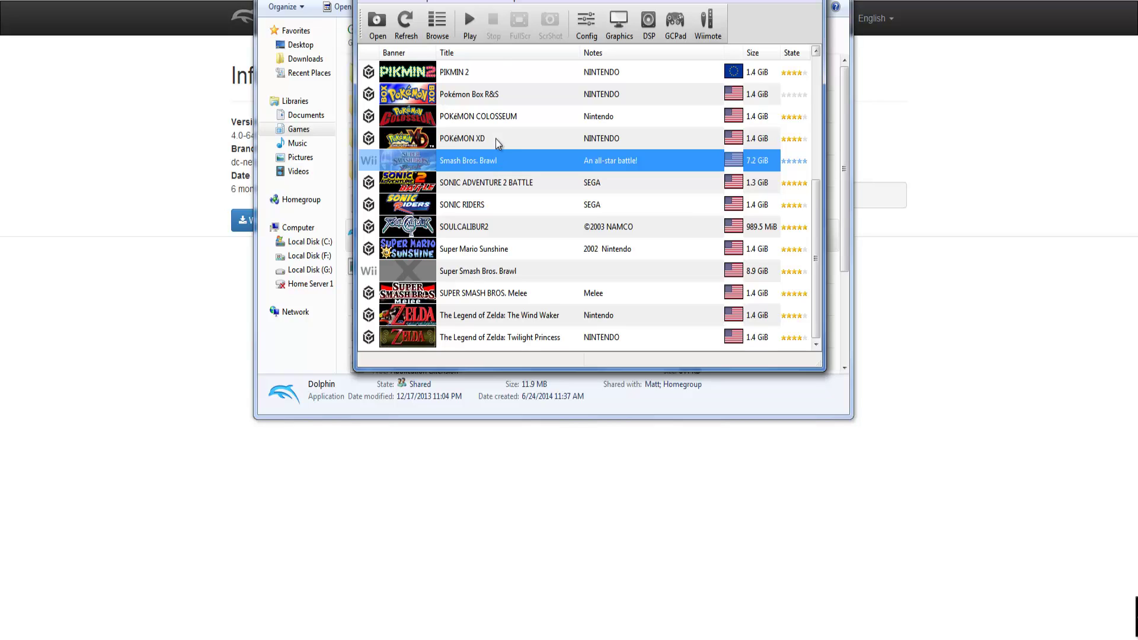
Step: Try to connect to a netplay session with the prefilled host ID, and close the connection dialog
{"action": "left_click", "coordinate": [465, 2]}
{"action": "mouse_move", "coordinate": [466, 6]}
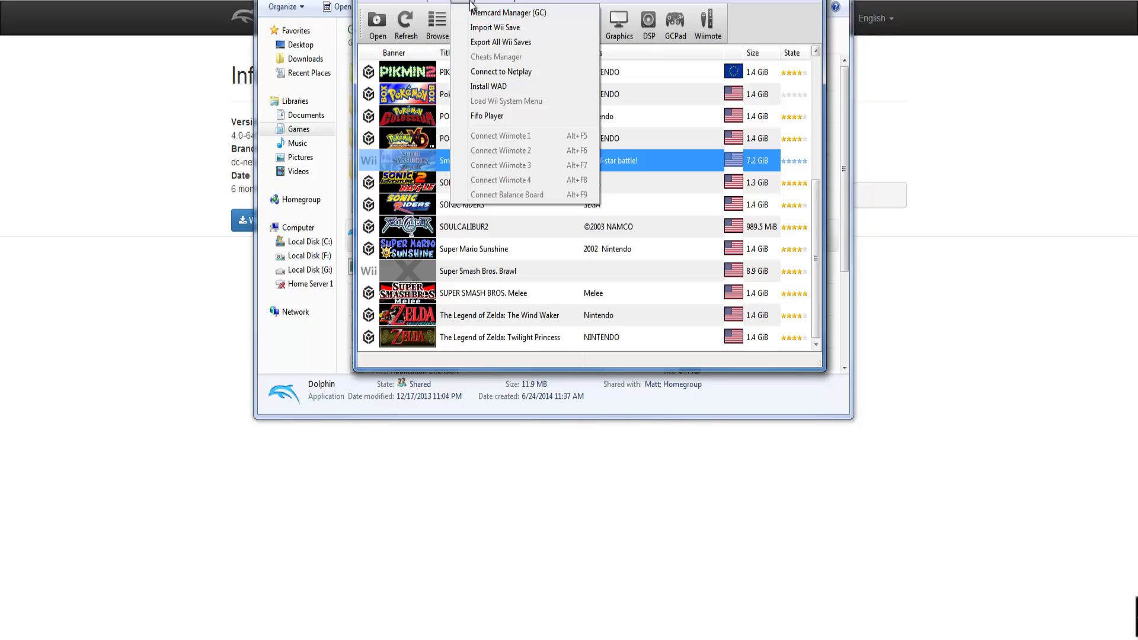
{"action": "left_click", "coordinate": [492, 72]}
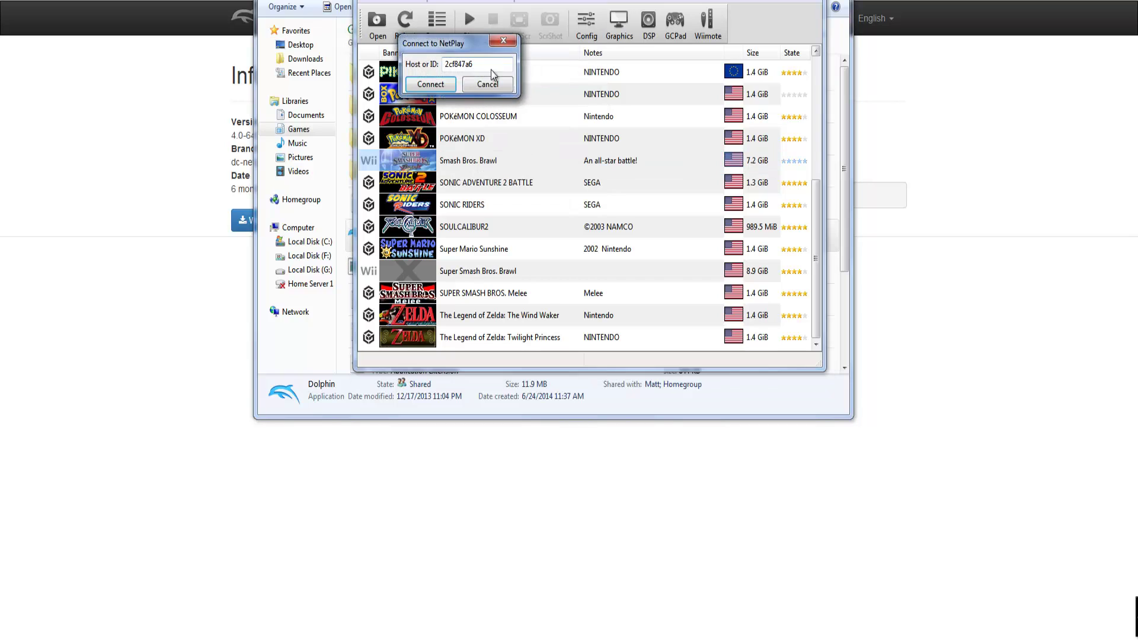
{"action": "left_click_drag", "start_coordinate": [485, 70], "coordinate": [442, 70]}
{"action": "right_click", "coordinate": [460, 67]}
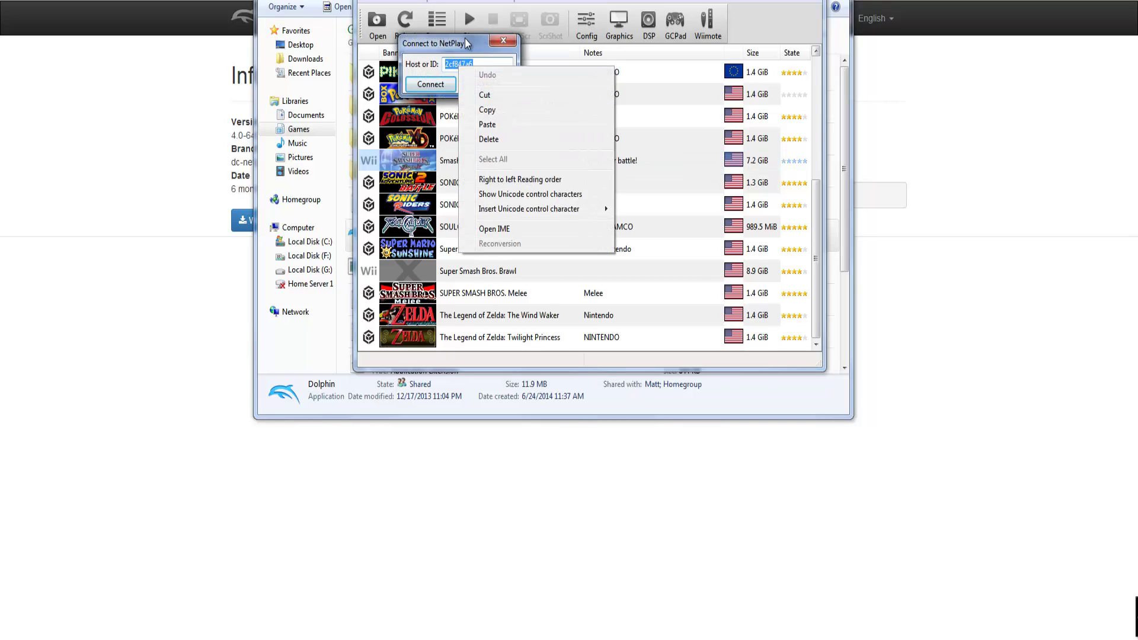
{"action": "left_click", "coordinate": [453, 41]}
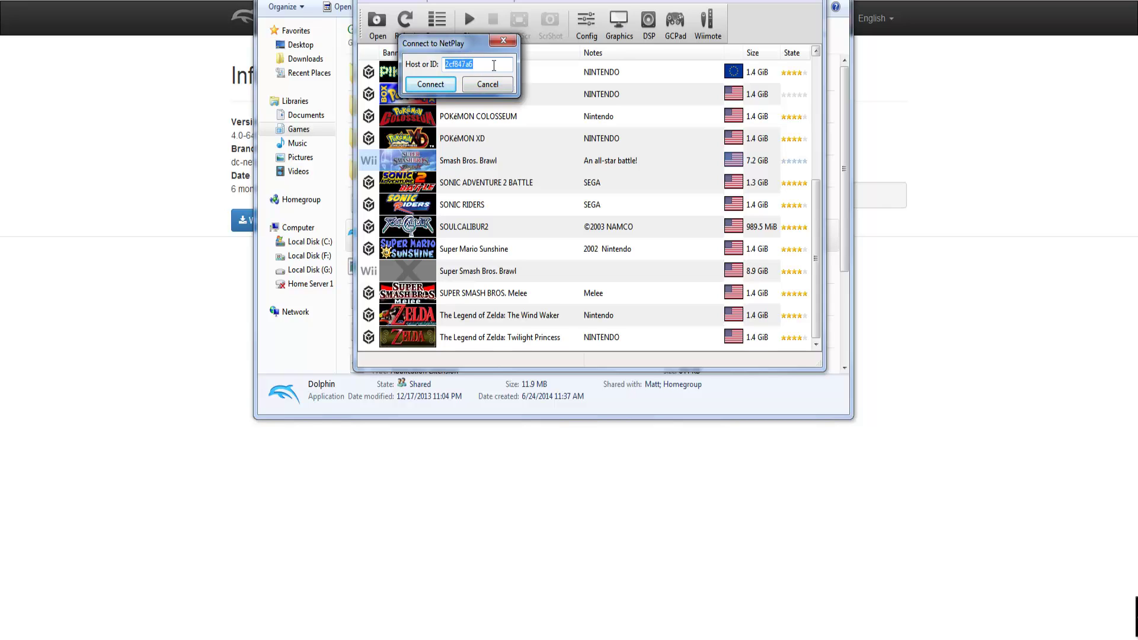
{"action": "left_click", "coordinate": [460, 86]}
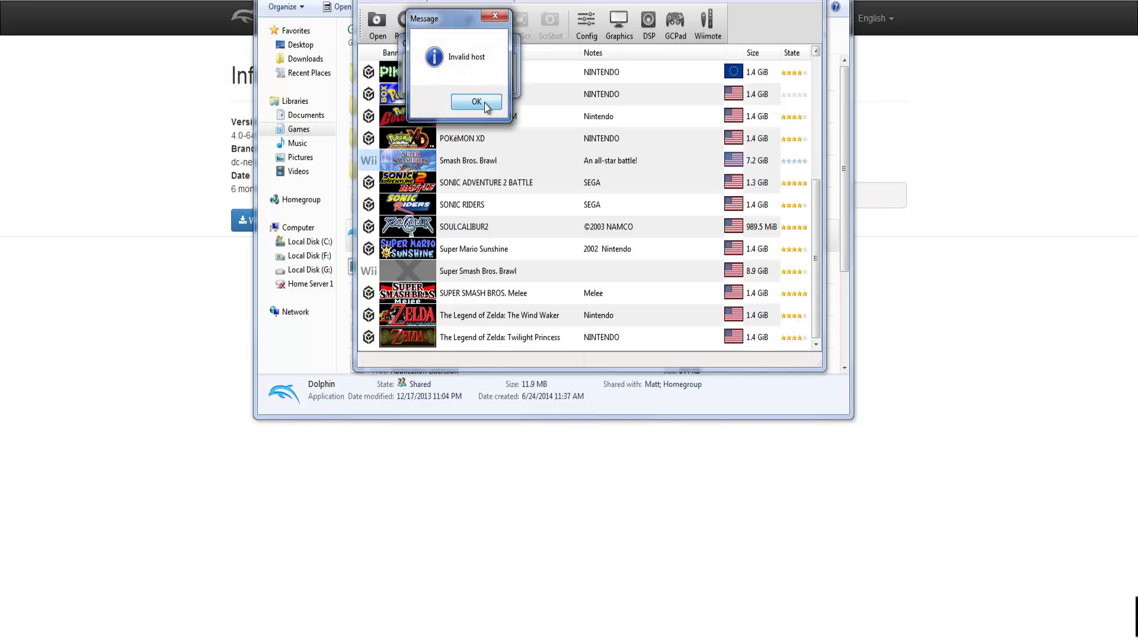
{"action": "left_click", "coordinate": [485, 102]}
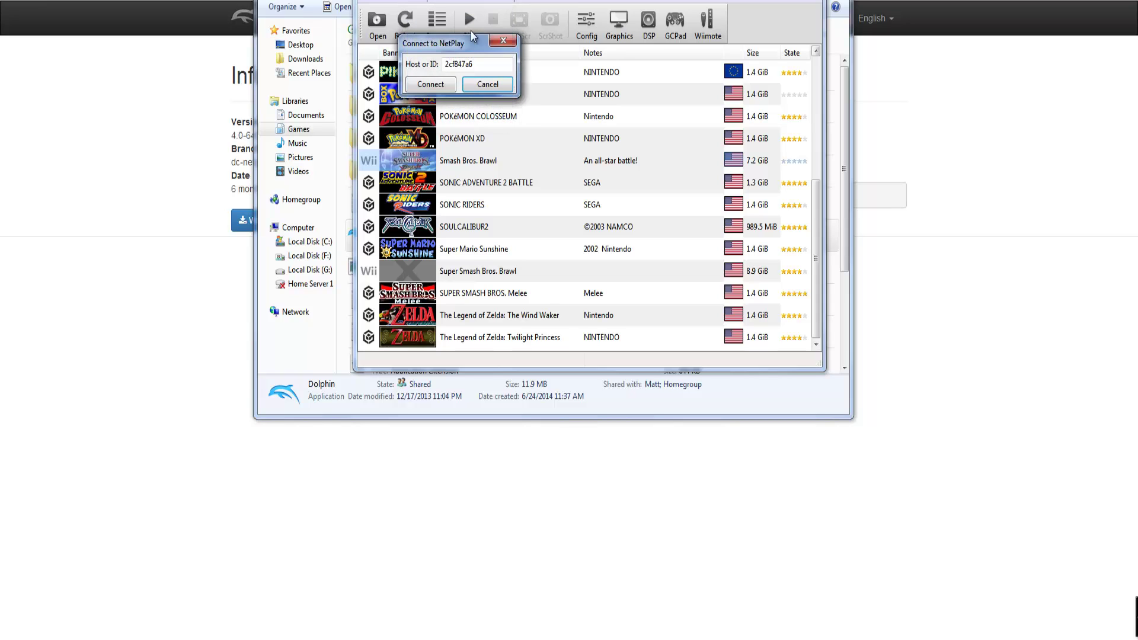
{"action": "left_click", "coordinate": [503, 40]}
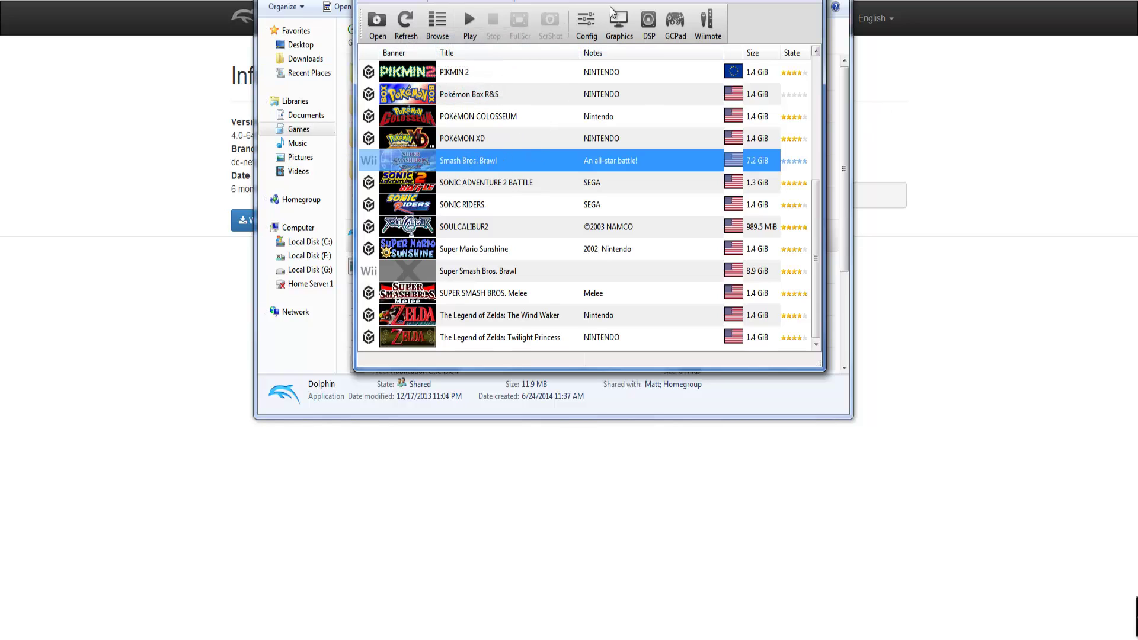
Step: Host Smash Bros. Brawl over netplay again and open the lobby's pad configuration
{"action": "right_click", "coordinate": [487, 155]}
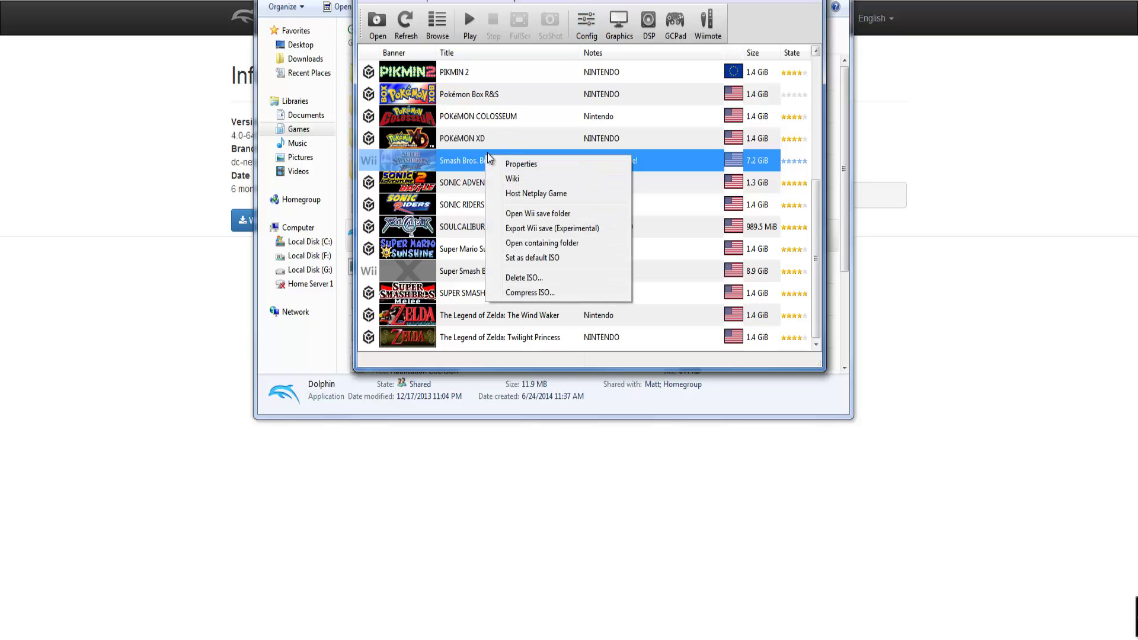
{"action": "left_click", "coordinate": [524, 199]}
{"action": "left_click", "coordinate": [680, 288]}
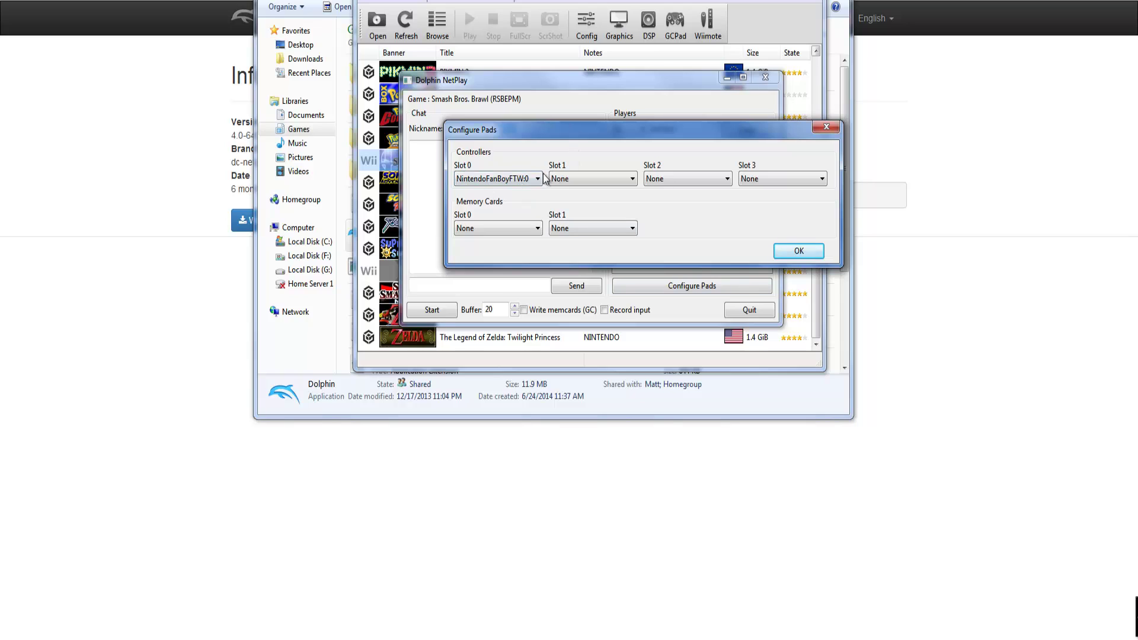
Step: Assign the slot 0 controller to the hosting player
{"action": "left_click", "coordinate": [513, 179]}
{"action": "left_click", "coordinate": [511, 179]}
{"action": "left_click", "coordinate": [510, 179]}
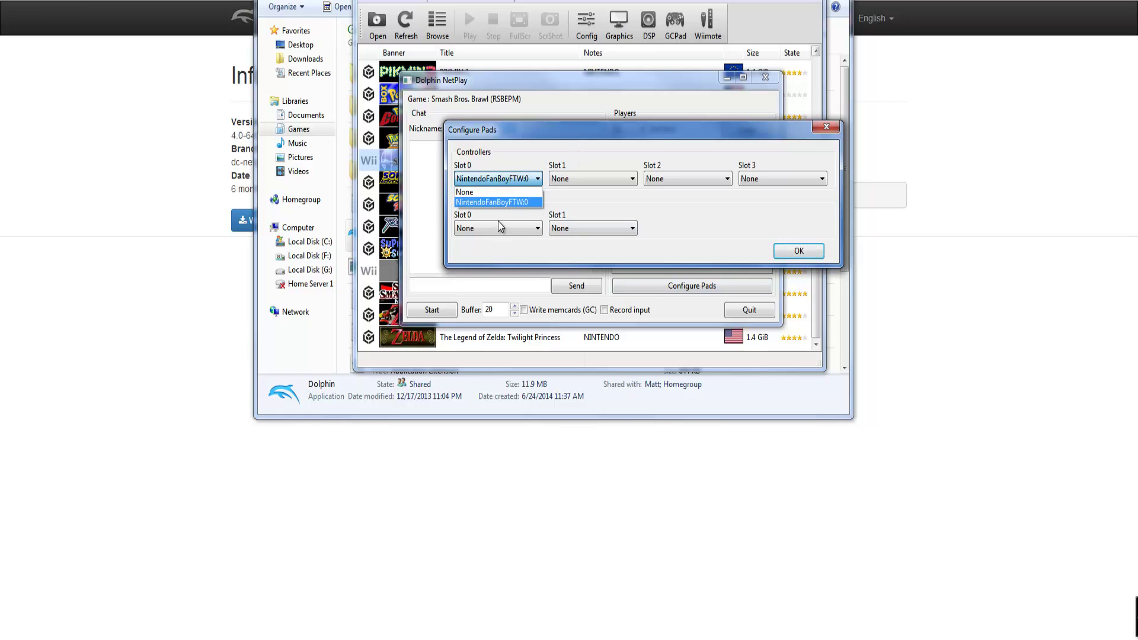
{"action": "left_click", "coordinate": [497, 203]}
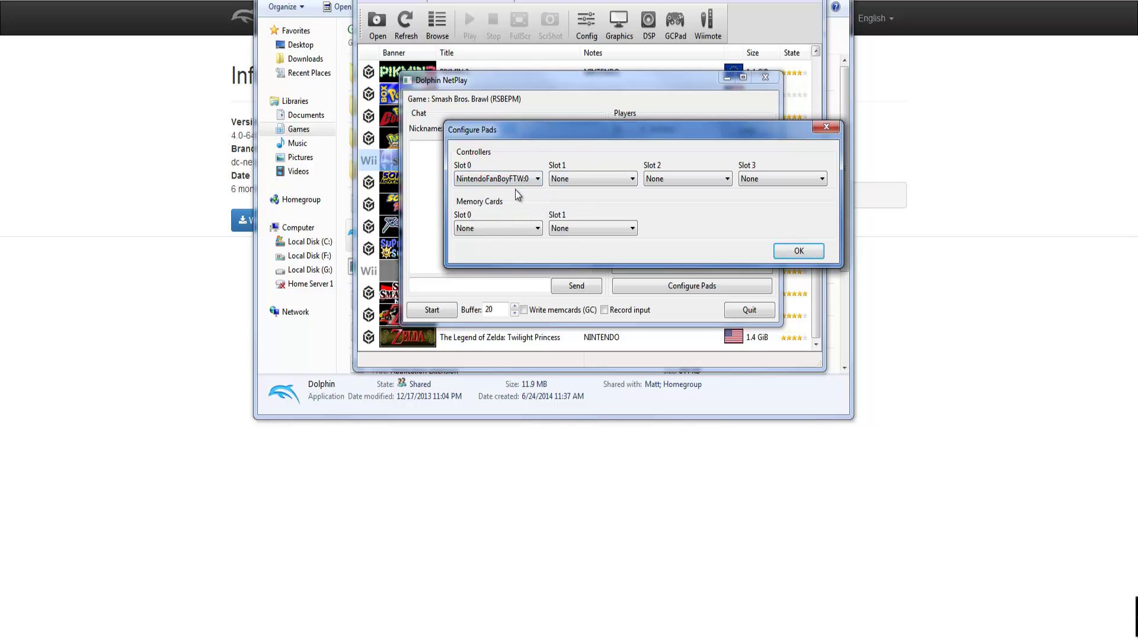
Step: Assign the slot 0 memory card to the hosting player, accept the pad configuration and close the netplay lobby
{"action": "left_click", "coordinate": [522, 229]}
{"action": "left_click", "coordinate": [578, 227]}
{"action": "left_click", "coordinate": [508, 231]}
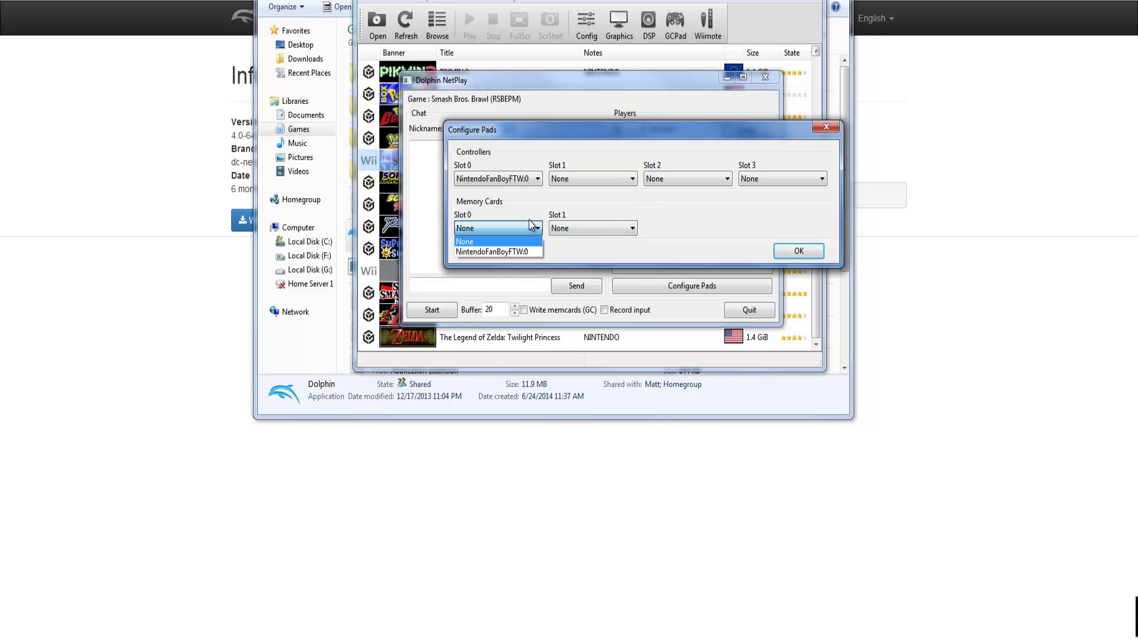
{"action": "left_click", "coordinate": [521, 251]}
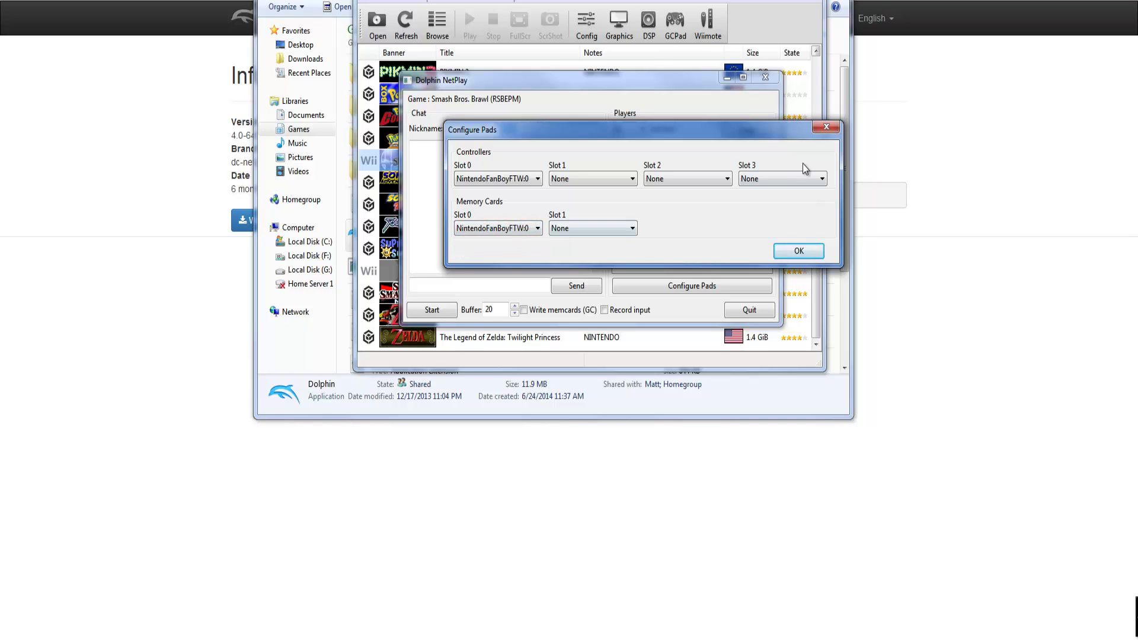
{"action": "left_click", "coordinate": [793, 249]}
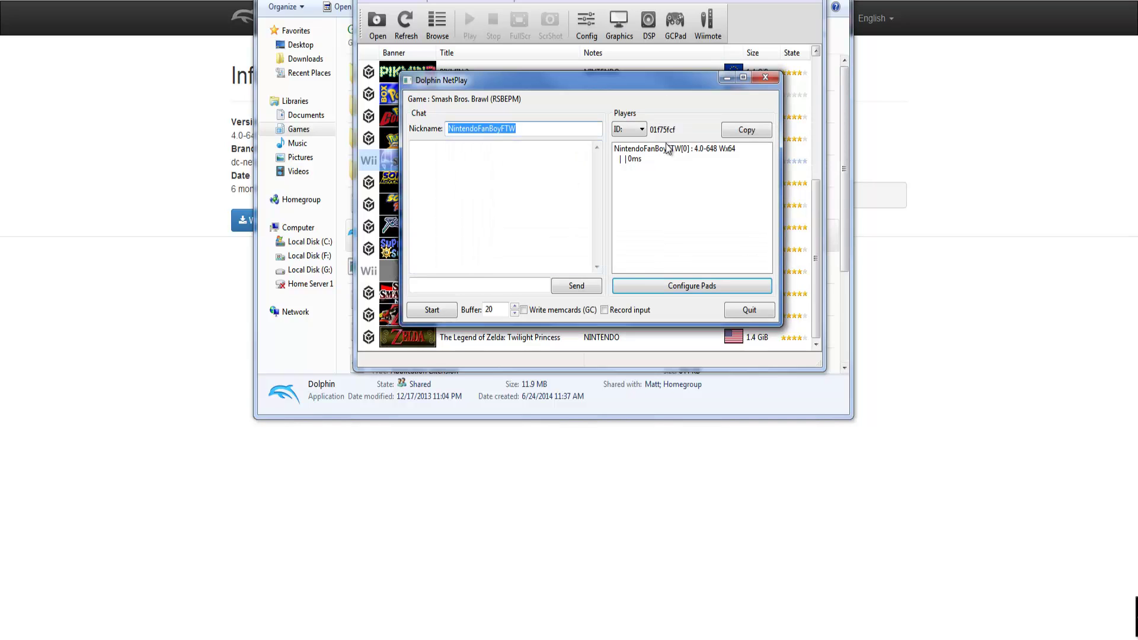
{"action": "left_click", "coordinate": [757, 81]}
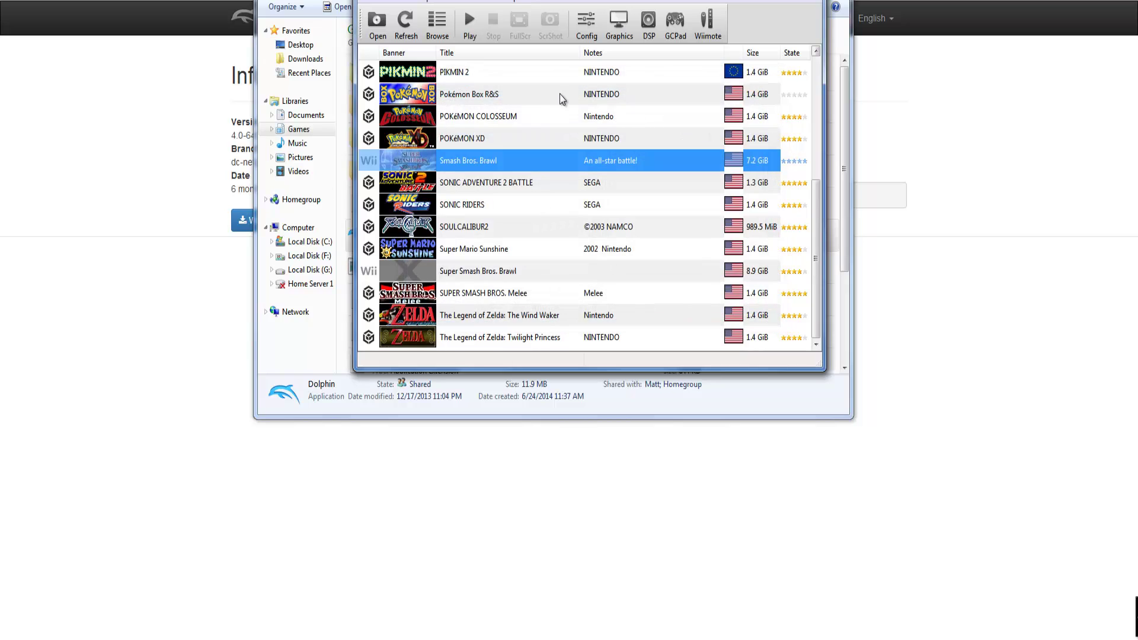
Step: Select Mario Kart: Double Dash!! in the game list
{"action": "scroll", "coordinate": [489, 201], "scroll_direction": "up", "scroll_amount": 2}
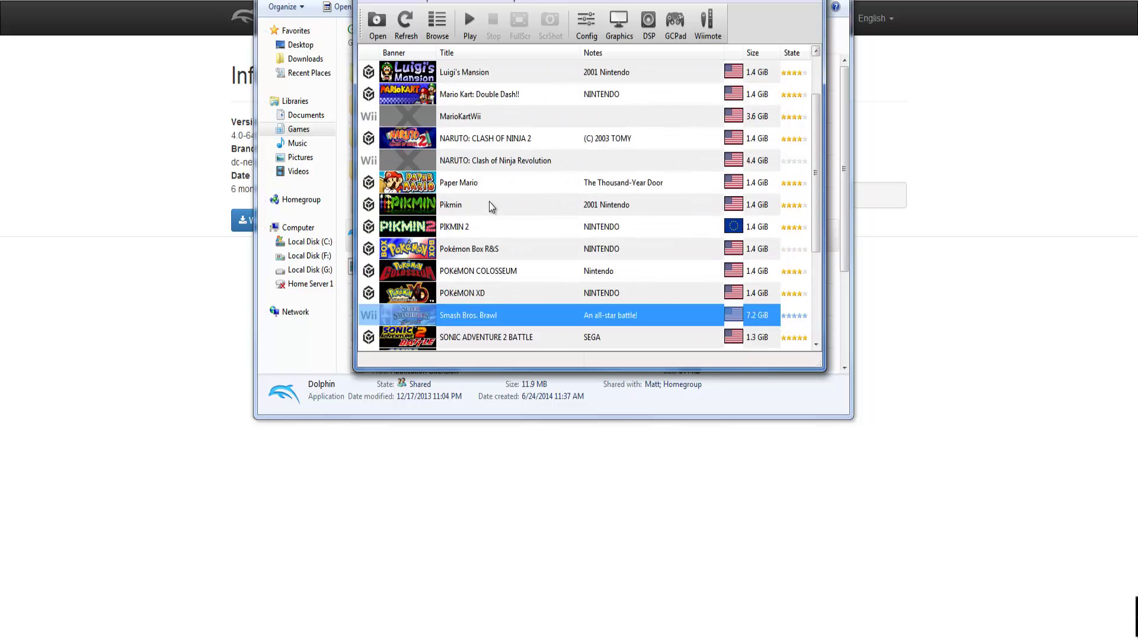
{"action": "scroll", "coordinate": [489, 201], "scroll_direction": "down", "scroll_amount": 1}
{"action": "scroll", "coordinate": [461, 153], "scroll_direction": "up", "scroll_amount": 1}
{"action": "left_click", "coordinate": [464, 138]}
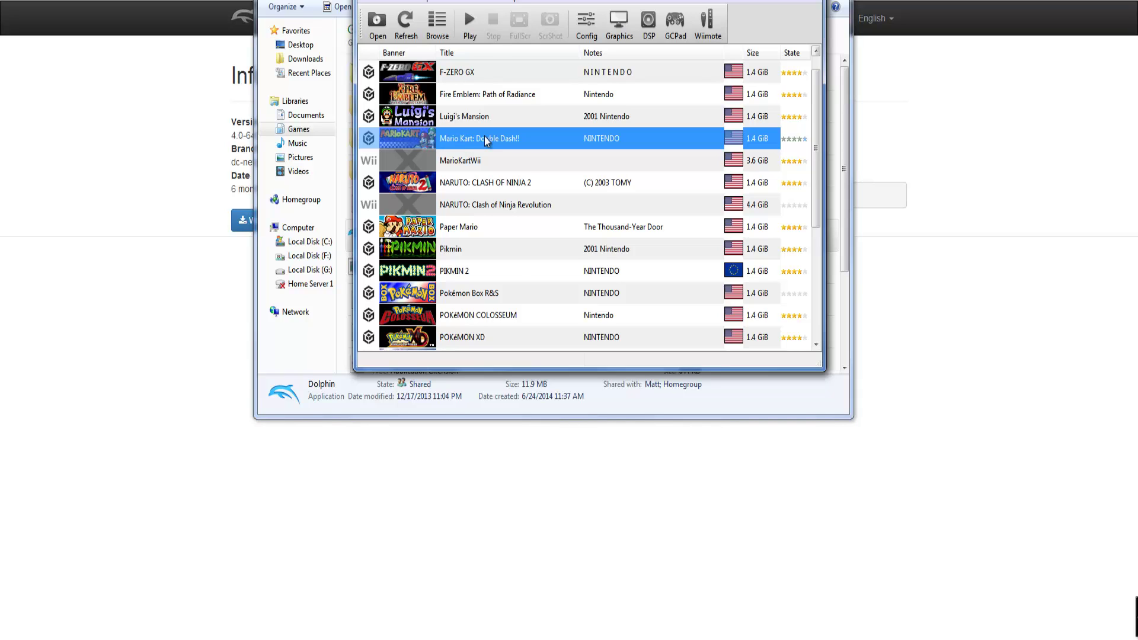
Step: Look through the game list, highlighting SUPER SMASH BROS. Melee, Mario Kart: Double Dash!!, PIKMIN 2 and Pikmin as example titles
{"action": "scroll", "coordinate": [485, 136], "scroll_direction": "down", "scroll_amount": 3}
{"action": "left_click", "coordinate": [456, 299]}
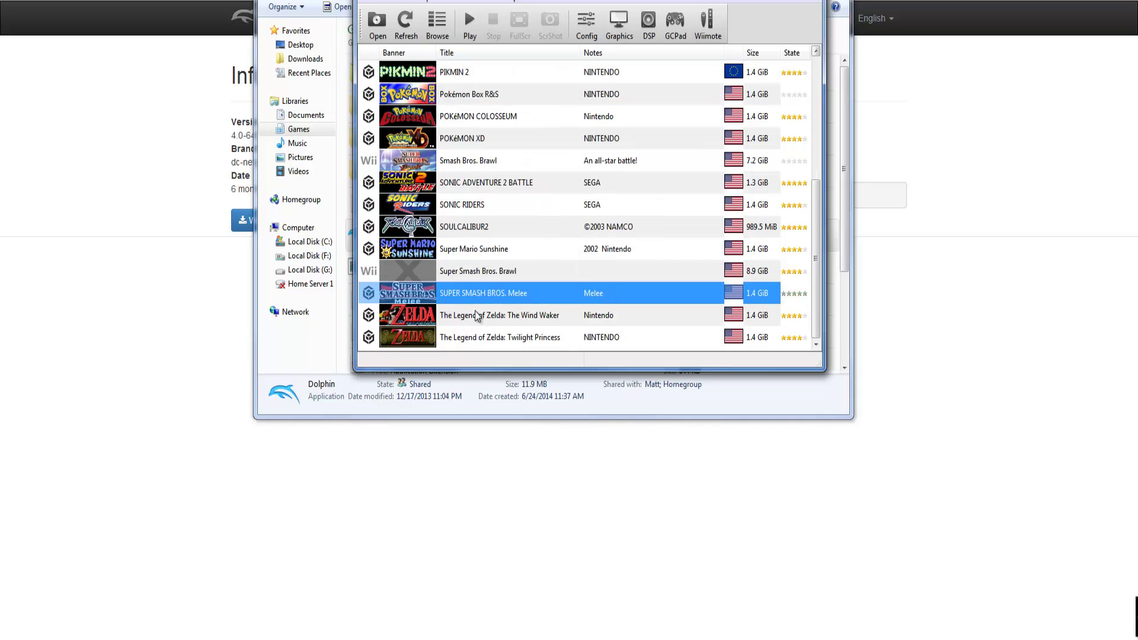
{"action": "scroll", "coordinate": [487, 300], "scroll_direction": "up", "scroll_amount": 3}
{"action": "left_click", "coordinate": [484, 159]}
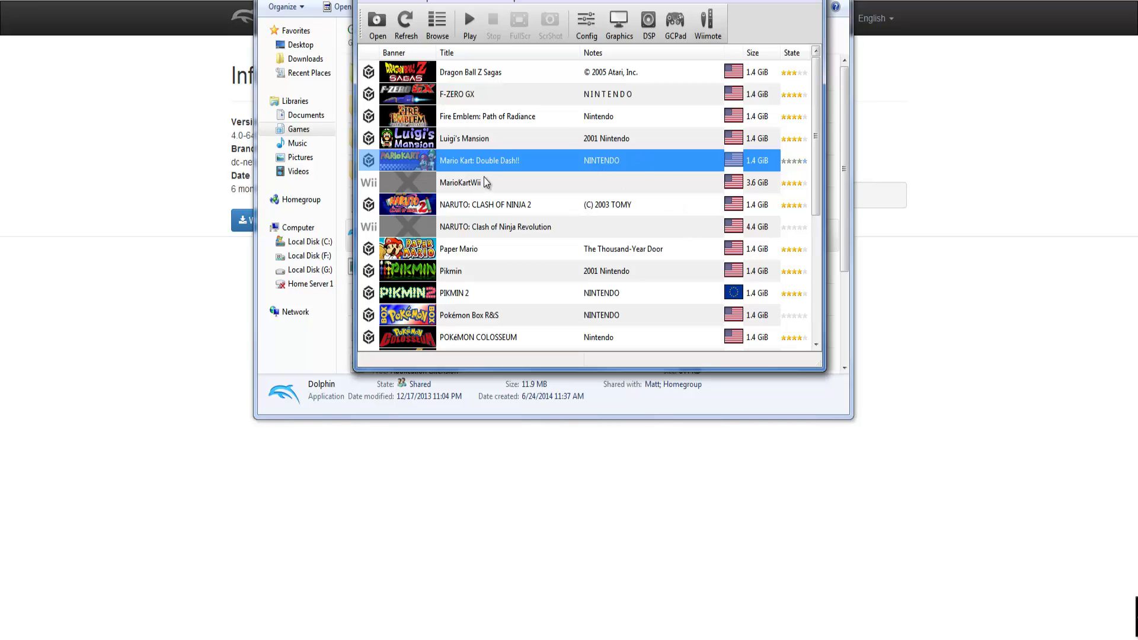
{"action": "scroll", "coordinate": [589, 171], "scroll_direction": "down", "scroll_amount": 3}
{"action": "scroll", "coordinate": [589, 169], "scroll_direction": "up", "scroll_amount": 3}
{"action": "left_click", "coordinate": [476, 271]}
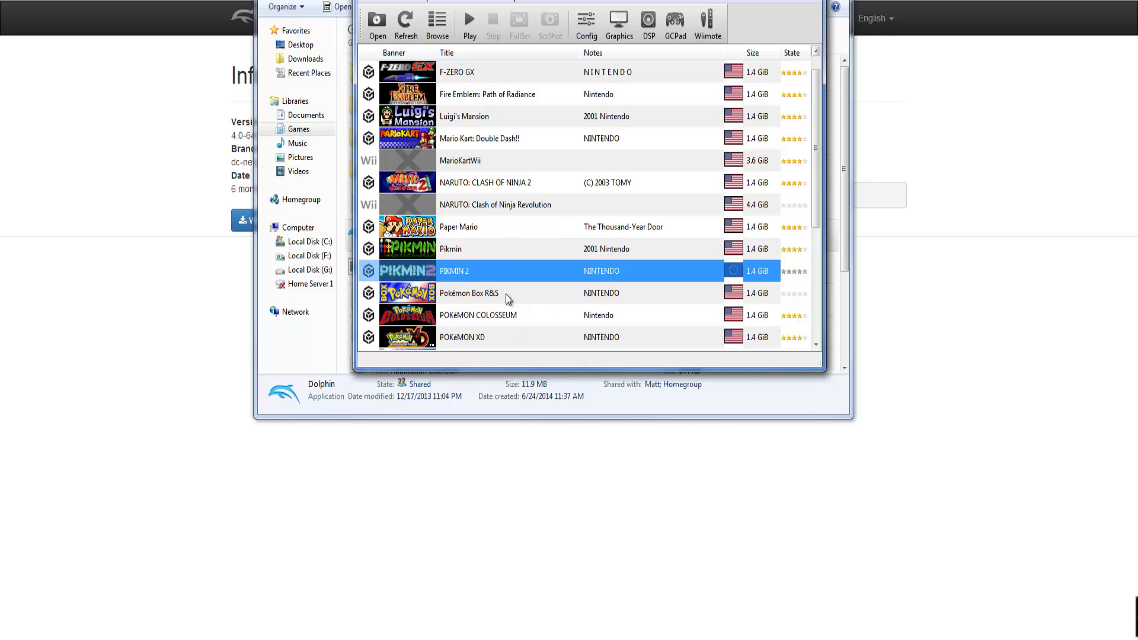
{"action": "left_click", "coordinate": [441, 254]}
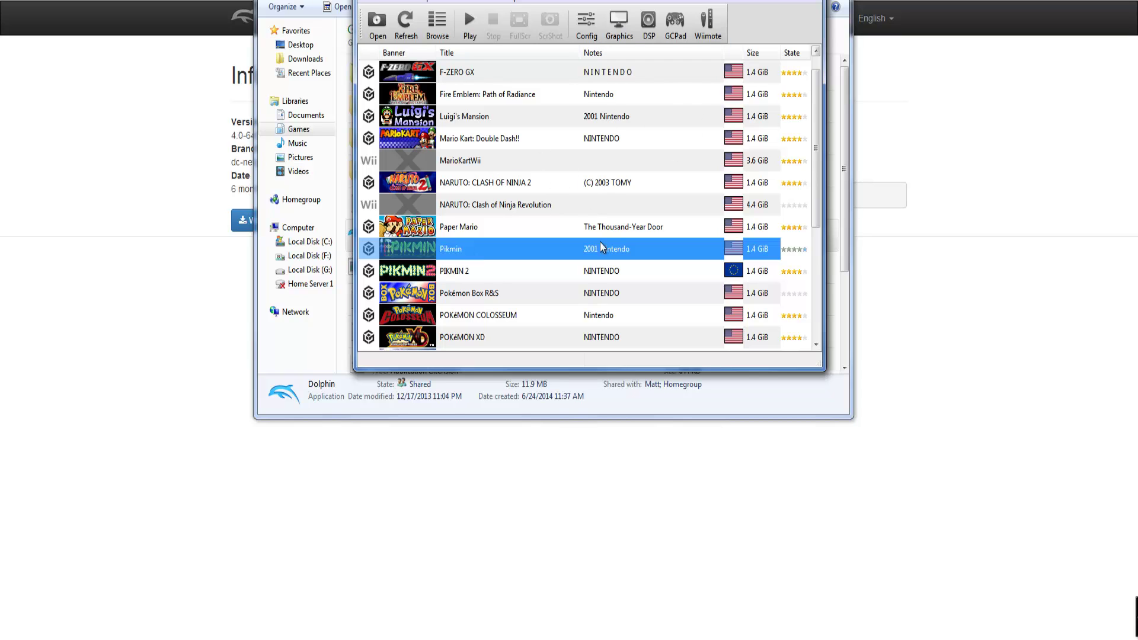
{"action": "scroll", "coordinate": [493, 267], "scroll_direction": "down", "scroll_amount": 3}
{"action": "scroll", "coordinate": [495, 260], "scroll_direction": "up", "scroll_amount": 4}
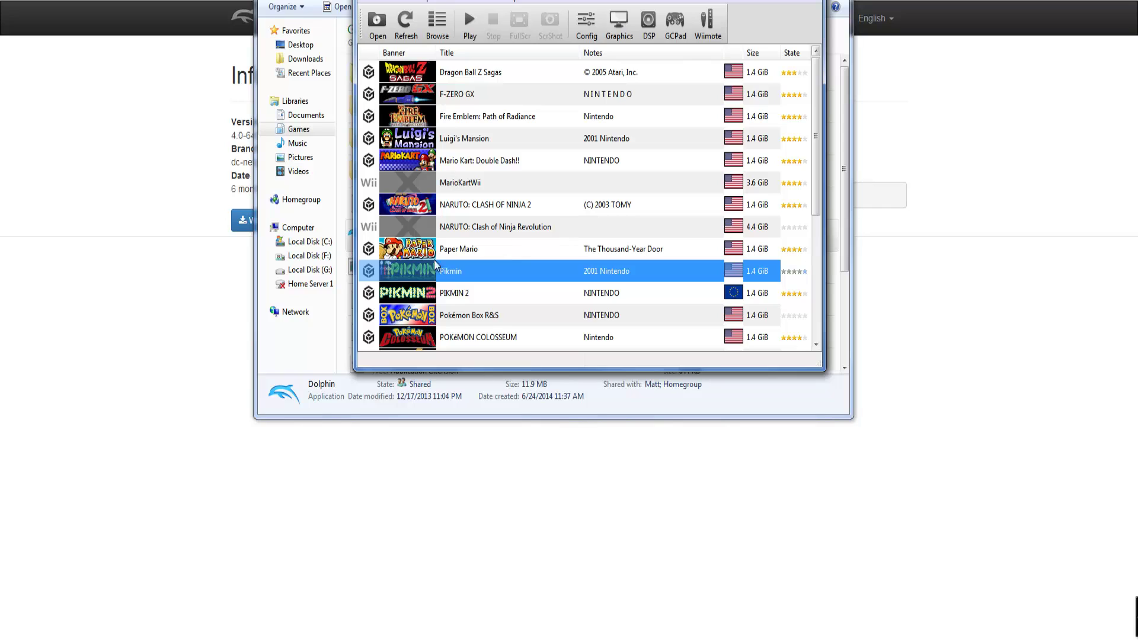
{"action": "scroll", "coordinate": [461, 264], "scroll_direction": "down", "scroll_amount": 4}
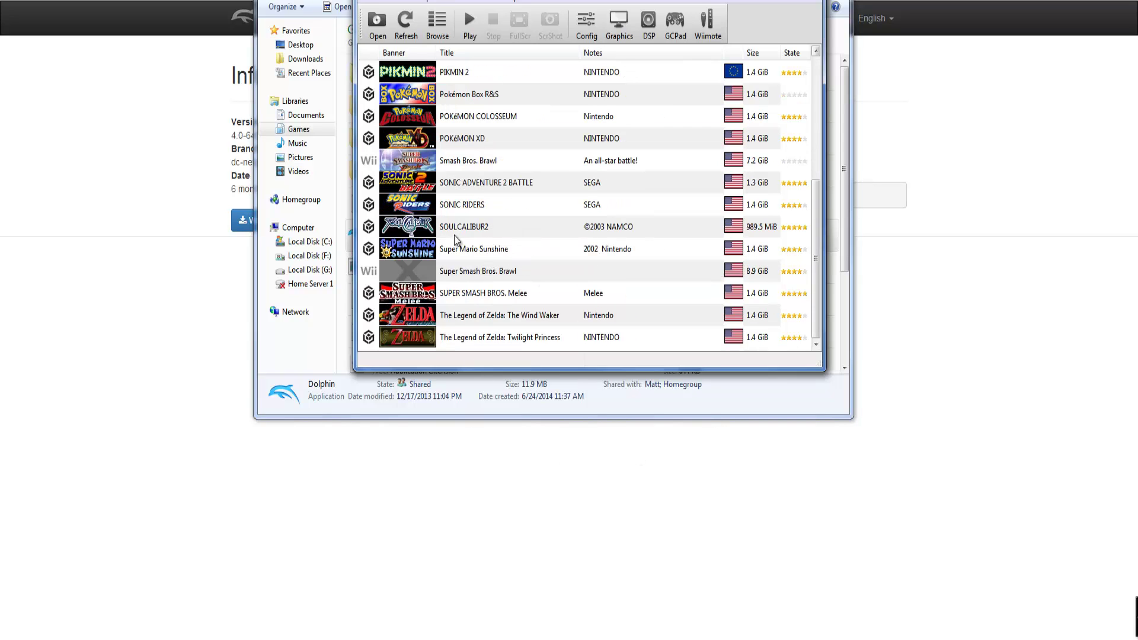
Step: Host Smash Bros. Brawl over netplay from the game list and close the netplay lobby
{"action": "left_click", "coordinate": [456, 205]}
{"action": "left_click", "coordinate": [458, 166]}
{"action": "right_click", "coordinate": [458, 165]}
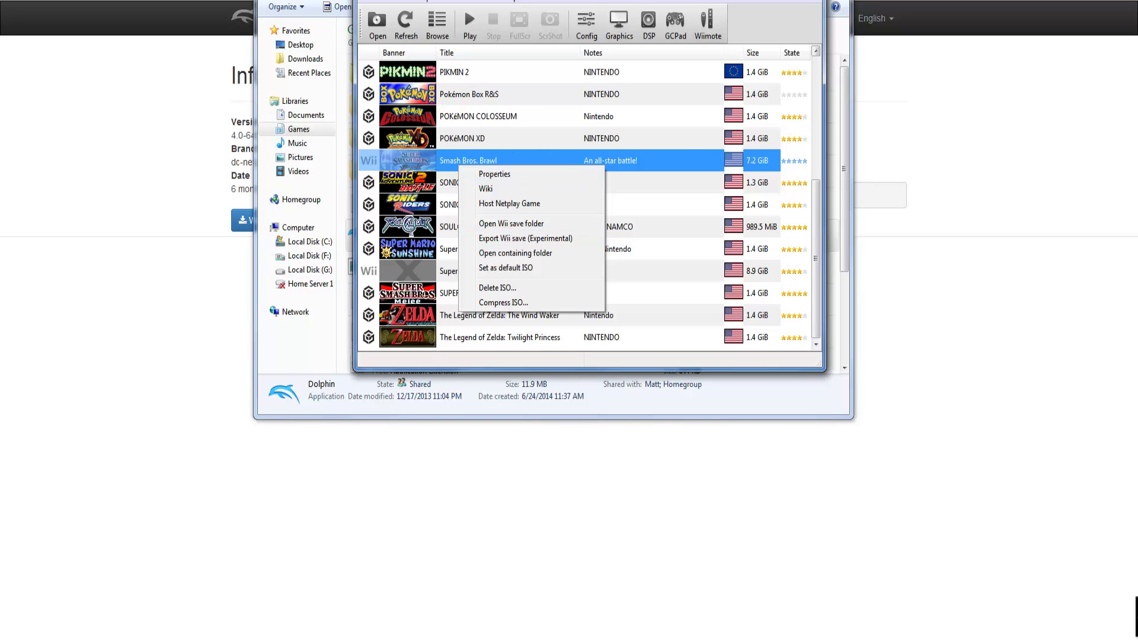
{"action": "left_click", "coordinate": [492, 205]}
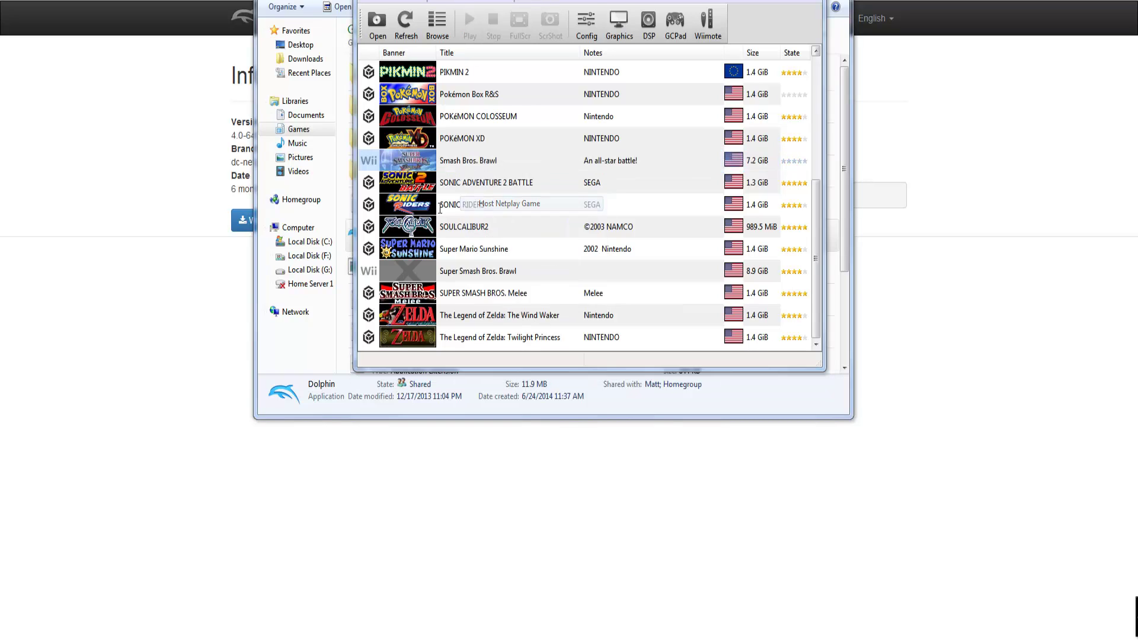
{"action": "left_click", "coordinate": [744, 309]}
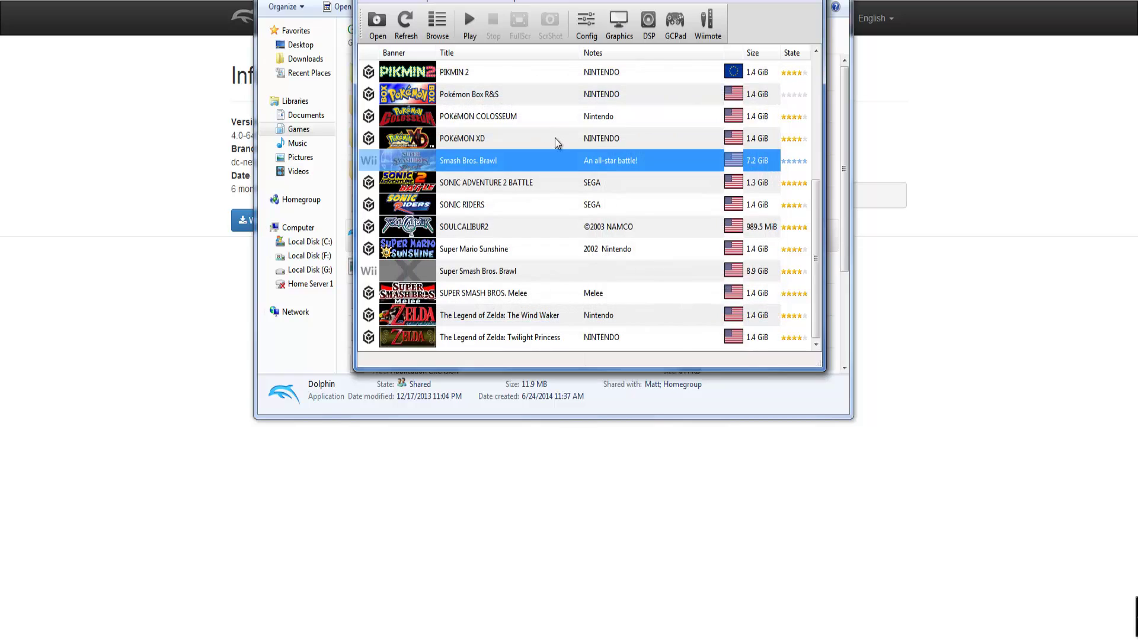
Step: Run Smash Bros. Brawl directly with its game window enlarged to fill the screen and stop the emulation
{"action": "right_click", "coordinate": [489, 157]}
{"action": "key", "text": "Escape"}
{"action": "left_click", "coordinate": [474, 21]}
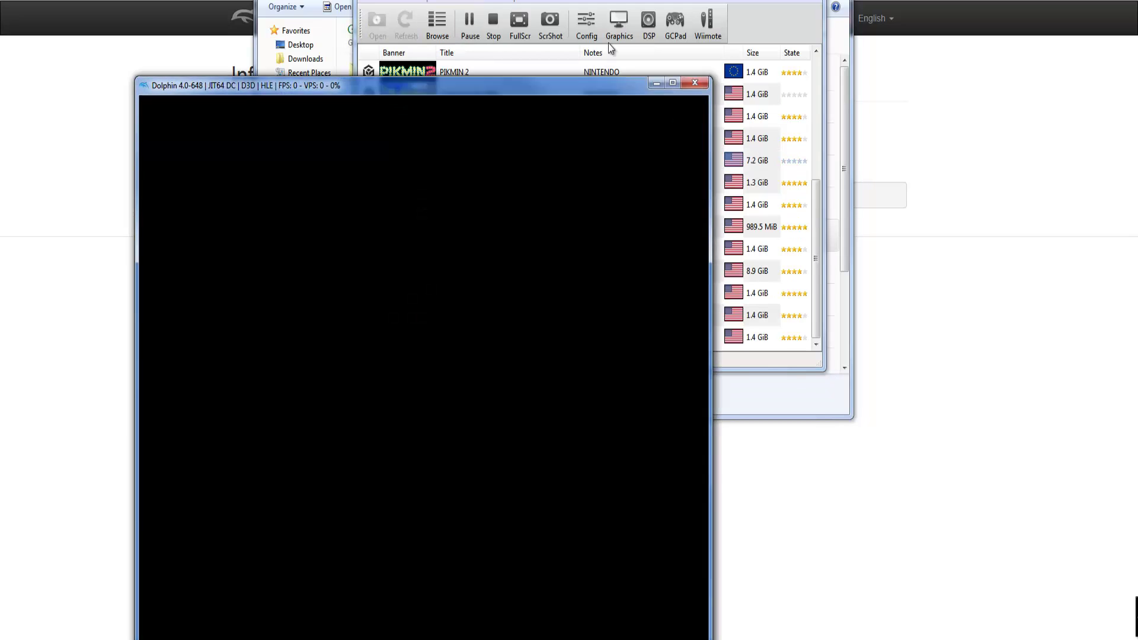
{"action": "left_click_drag", "start_coordinate": [610, 112], "coordinate": [474, 4]}
{"action": "left_click_drag", "start_coordinate": [575, 51], "coordinate": [1134, 35]}
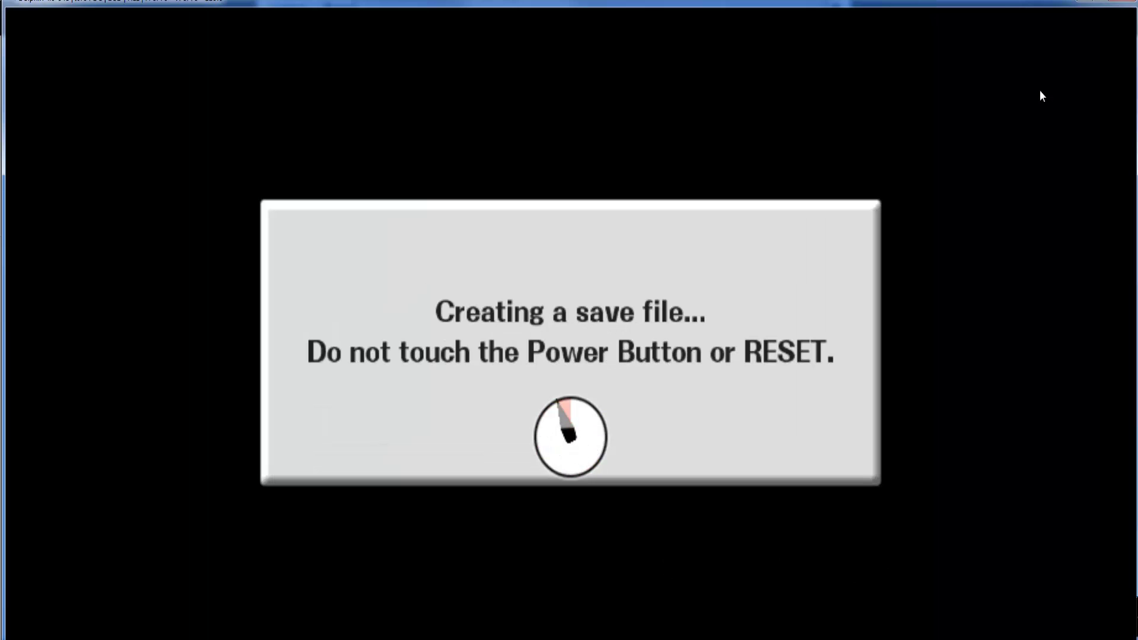
{"action": "left_click", "coordinate": [1124, 2]}
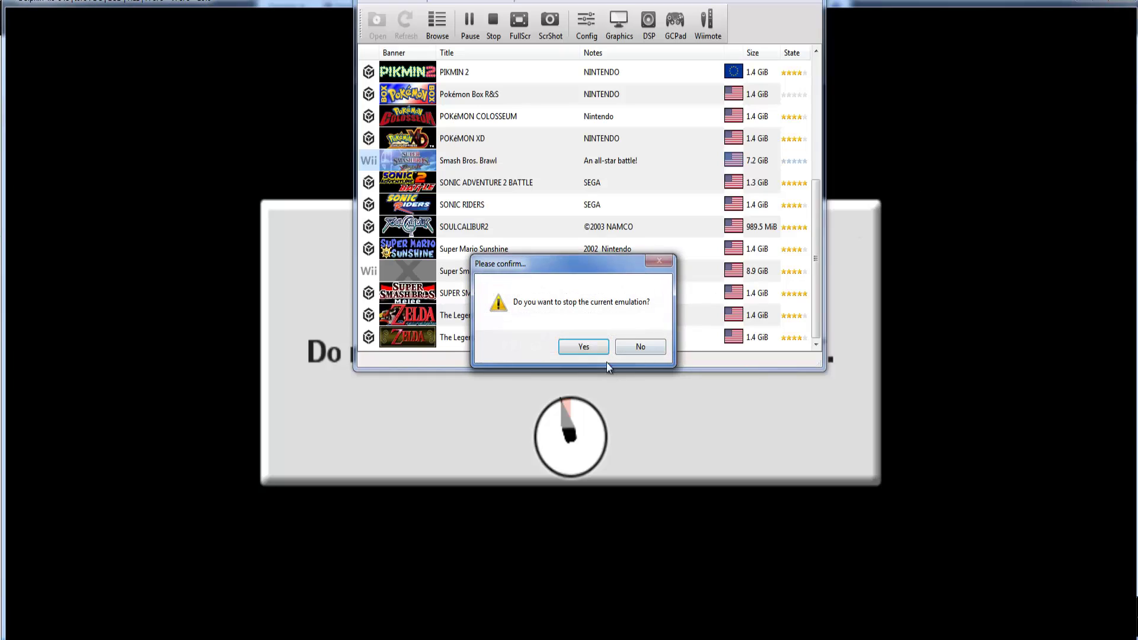
{"action": "left_click", "coordinate": [581, 346]}
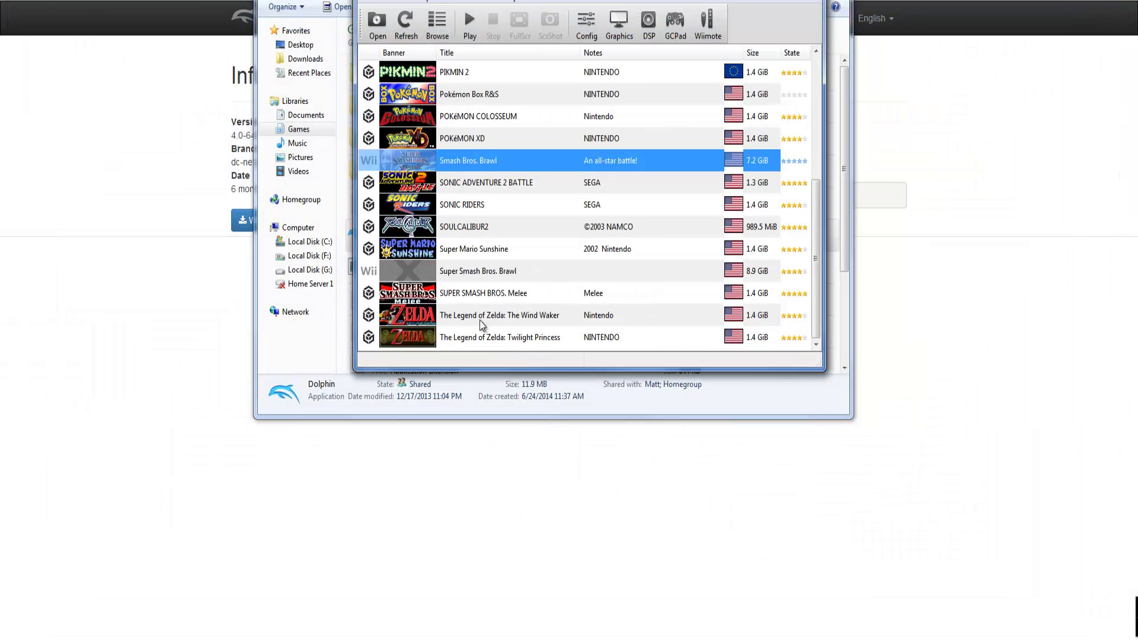
Step: Relaunch Smash Bros. Brawl, accept creating a new save file and stop the emulation
{"action": "double_click", "coordinate": [468, 158]}
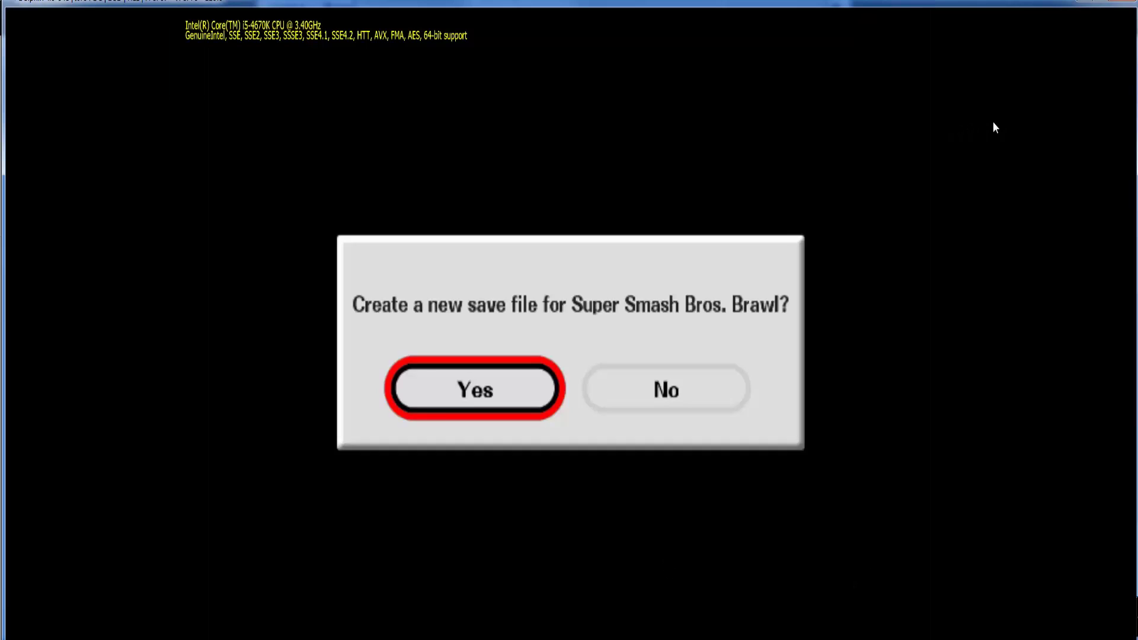
{"action": "key", "text": "Return"}
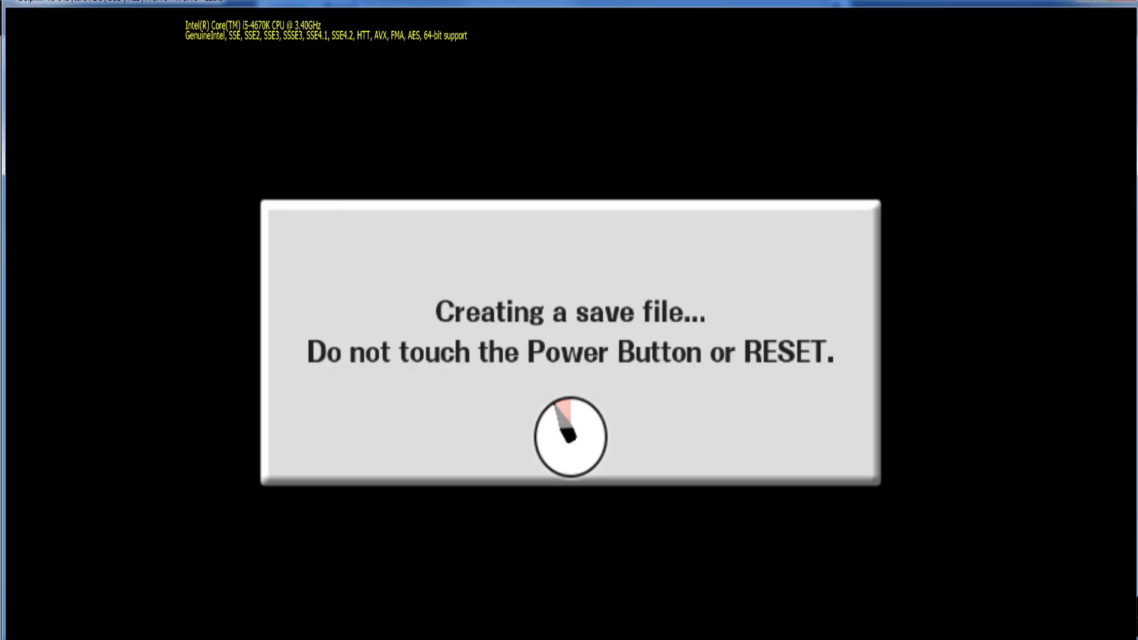
{"action": "key", "text": "Escape"}
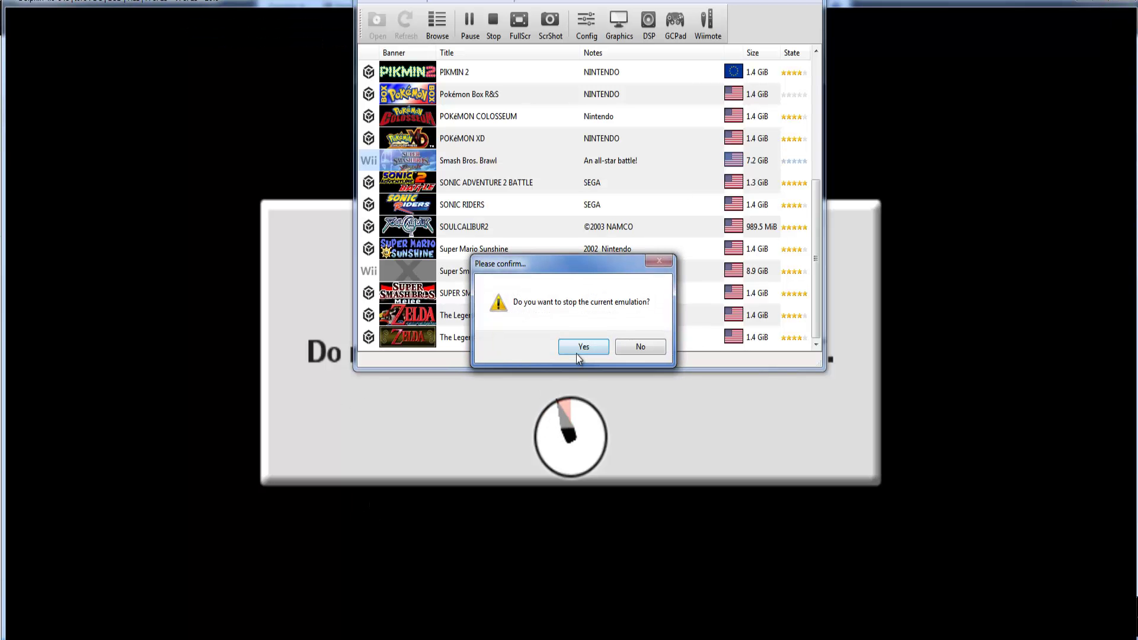
{"action": "left_click", "coordinate": [582, 347]}
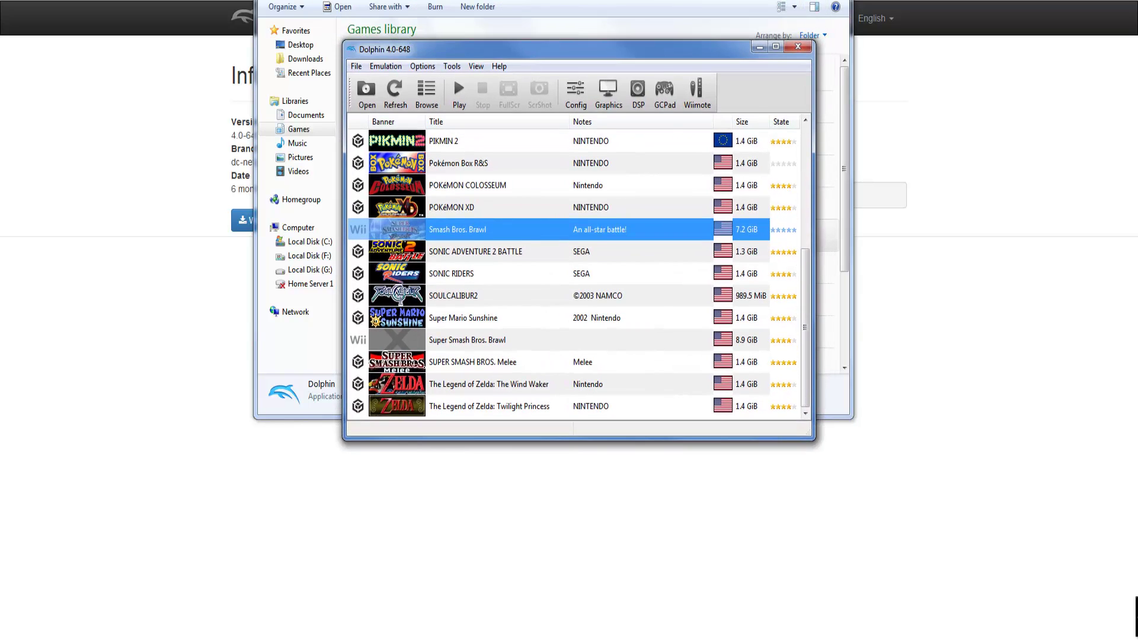
{"action": "key", "text": "alt+Tab"}
{"action": "left_click", "coordinate": [612, 50]}
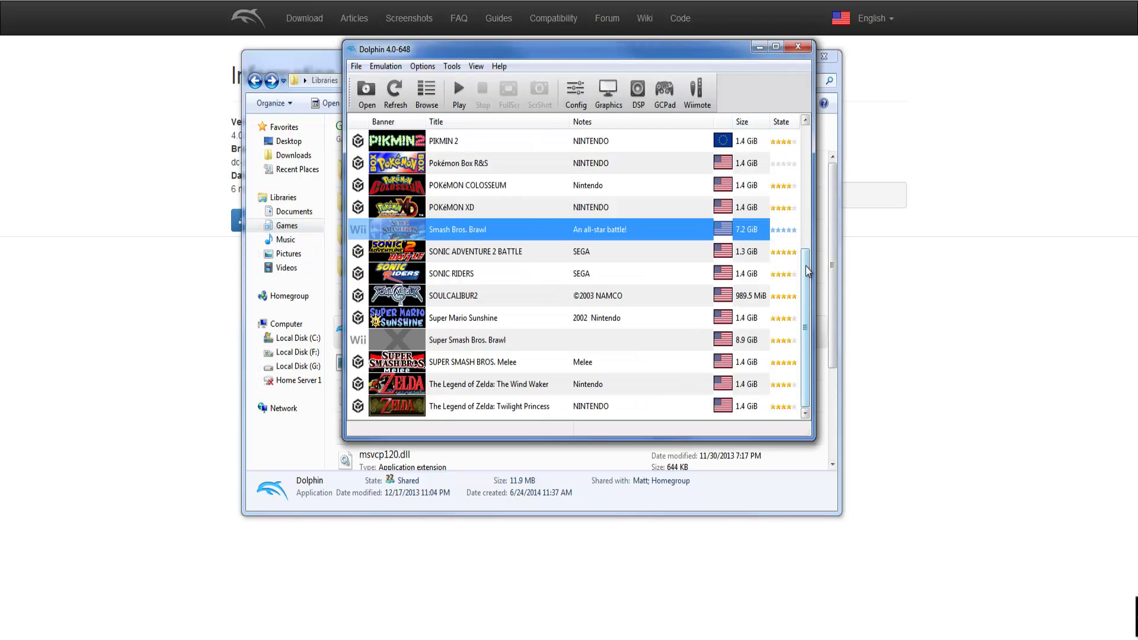
{"action": "left_click_drag", "start_coordinate": [808, 270], "coordinate": [806, 300]}
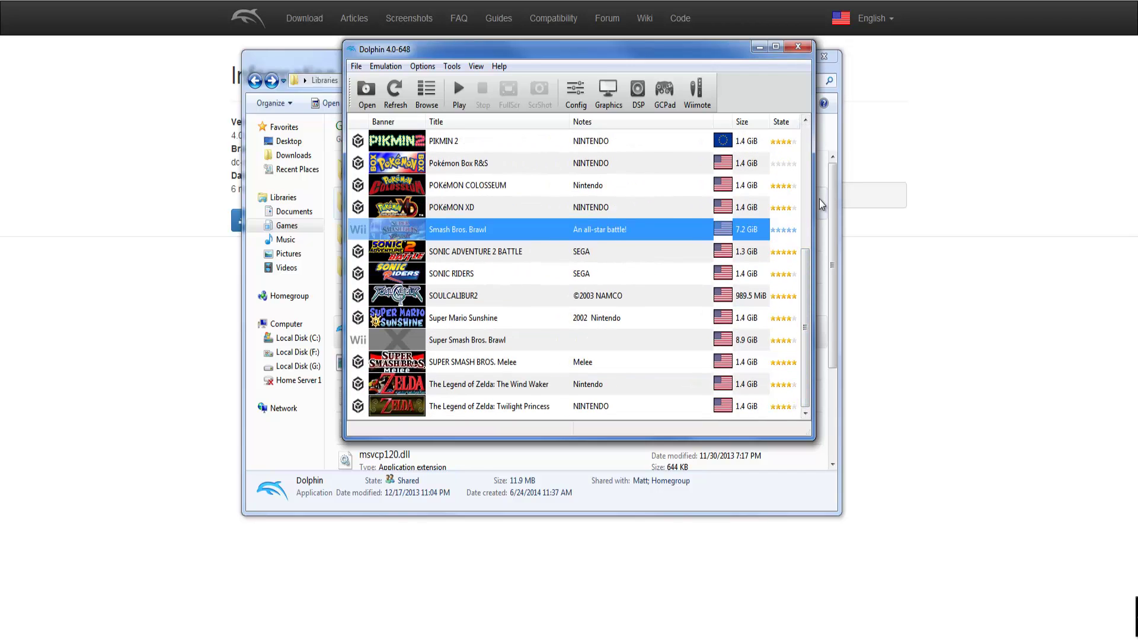
{"action": "mouse_move", "coordinate": [809, 261]}
{"action": "left_mouse_down"}
{"action": "mouse_move", "coordinate": [799, 149]}
{"action": "mouse_move", "coordinate": [801, 279]}
{"action": "left_mouse_up"}
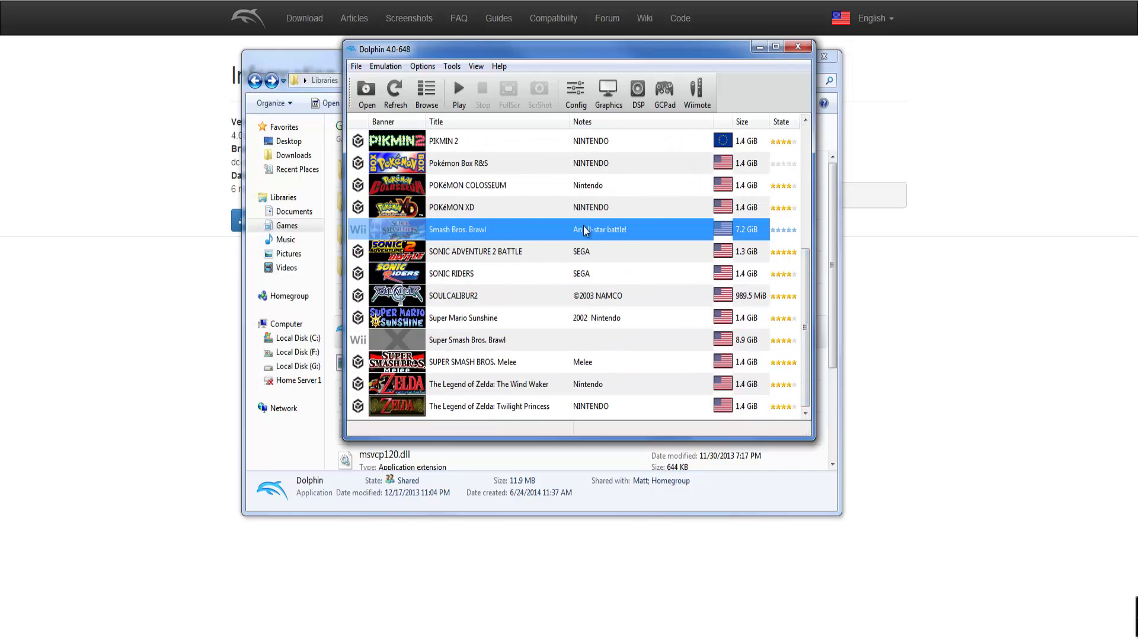